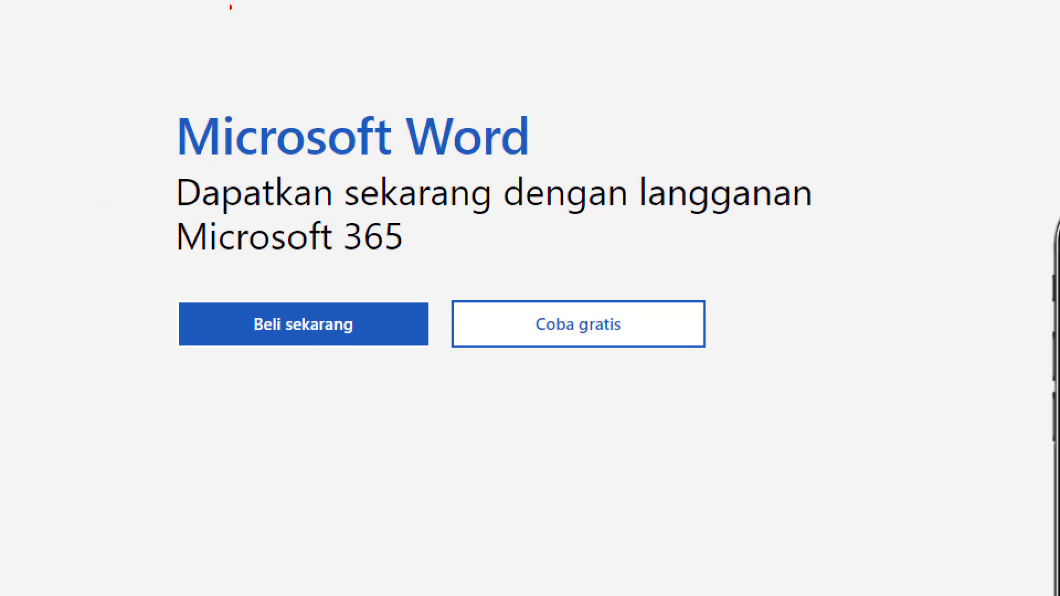
Pen-mark the Microsoft Word offer, 'Microsoft 365' and the heading, then scroll down
{"action": "mouse_move", "coordinate": [160, 29]}
{"action": "left_mouse_down"}
{"action": "mouse_move", "coordinate": [66, 402]}
{"action": "mouse_move", "coordinate": [1055, 293]}
{"action": "mouse_move", "coordinate": [185, 33]}
{"action": "mouse_move", "coordinate": [0, 61]}
{"action": "left_mouse_up"}
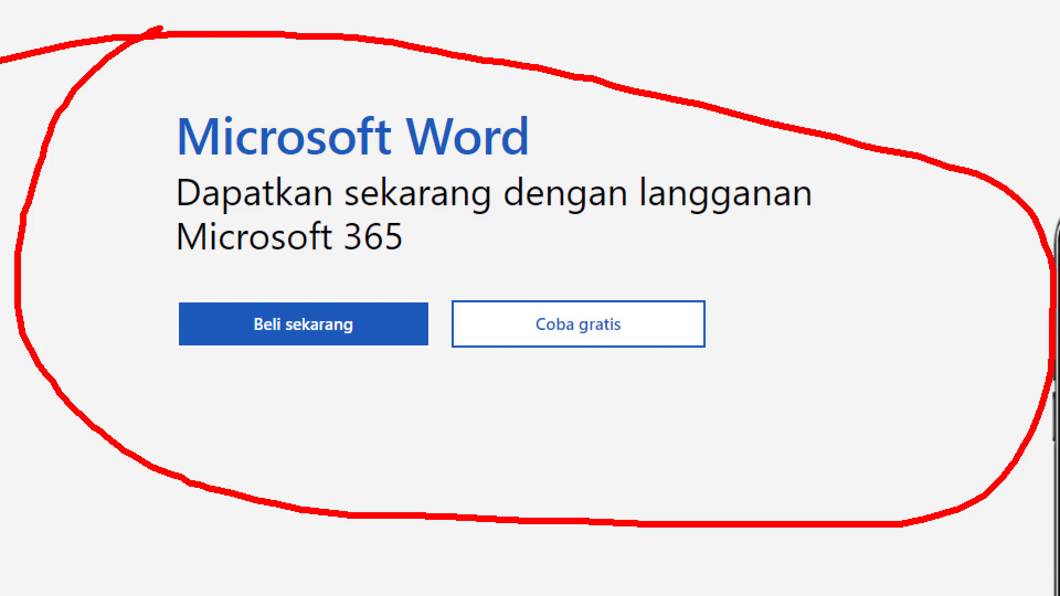
{"action": "left_click_drag", "start_coordinate": [156, 278], "coordinate": [464, 261]}
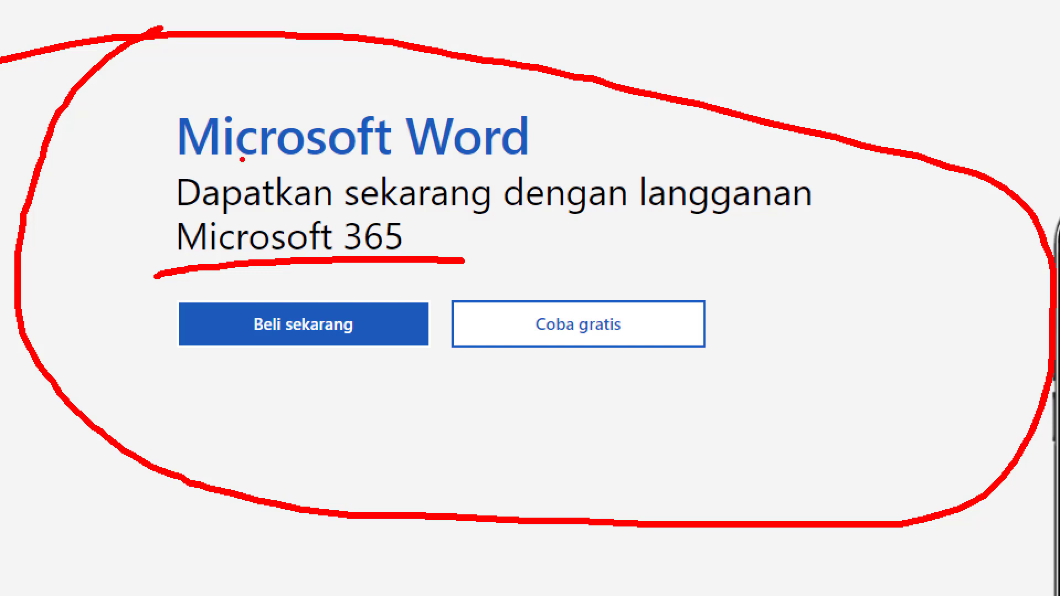
{"action": "mouse_move", "coordinate": [200, 79]}
{"action": "left_mouse_down"}
{"action": "mouse_move", "coordinate": [287, 172]}
{"action": "mouse_move", "coordinate": [466, 69]}
{"action": "mouse_move", "coordinate": [133, 113]}
{"action": "left_mouse_up"}
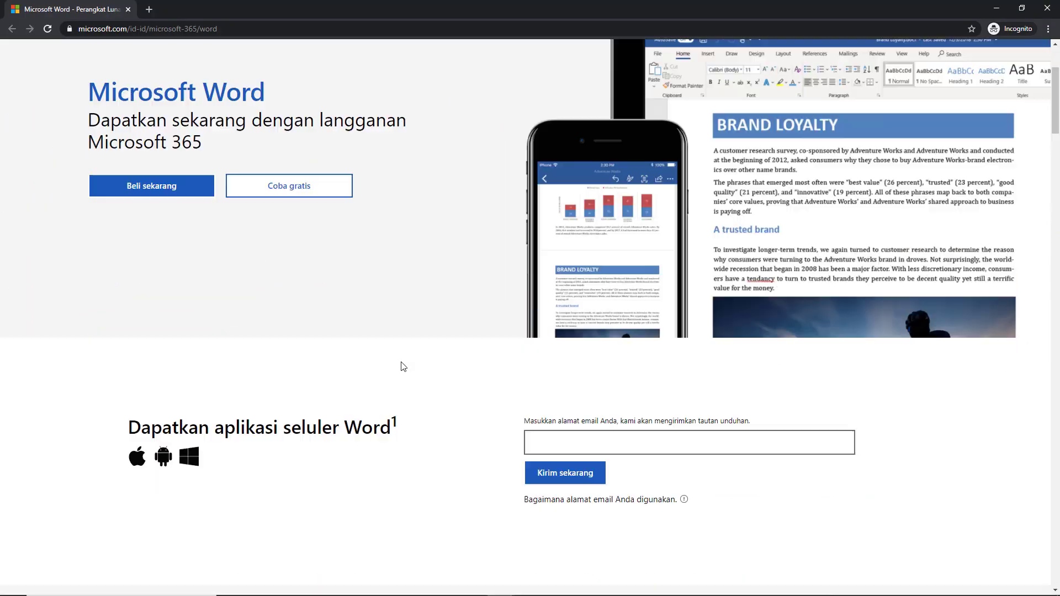
{"action": "scroll", "coordinate": [402, 367], "scroll_direction": "down", "scroll_amount": 5}
{"action": "scroll", "coordinate": [442, 381], "scroll_direction": "down", "scroll_amount": 4}
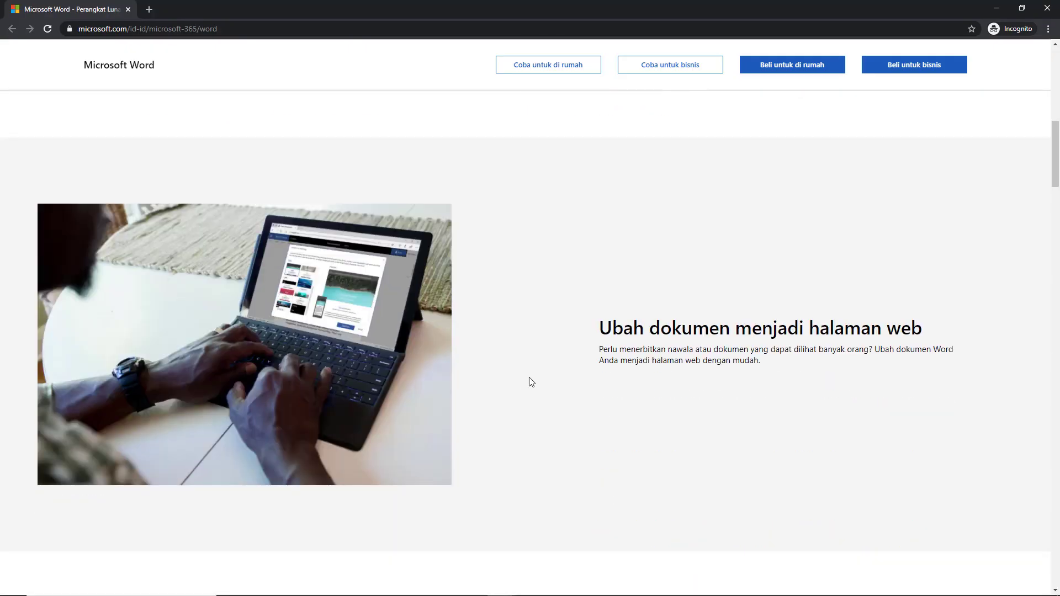
{"action": "scroll", "coordinate": [536, 380], "scroll_direction": "down", "scroll_amount": 1}
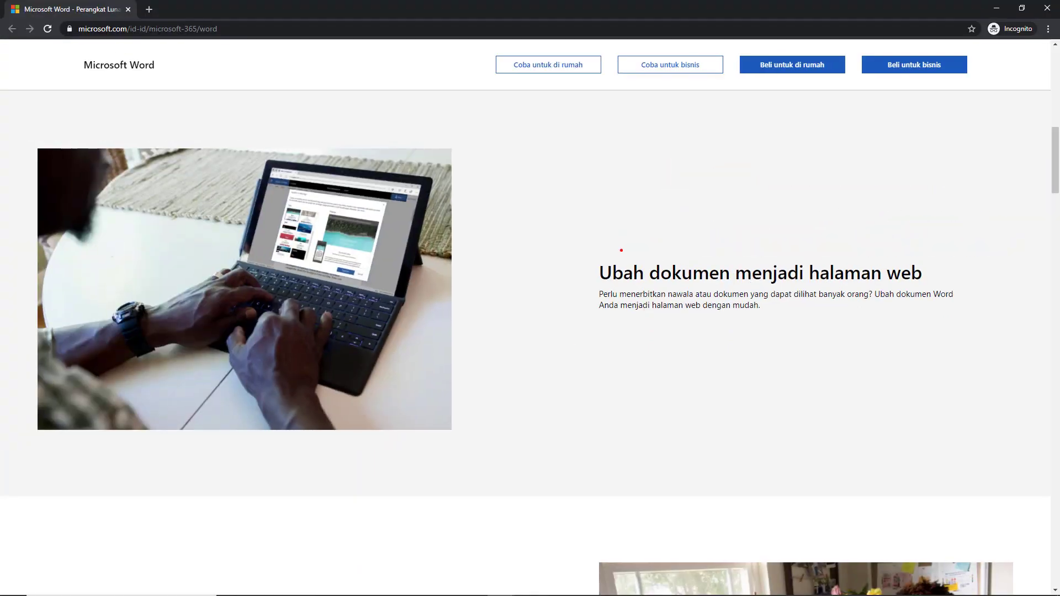
{"action": "mouse_move", "coordinate": [600, 249]}
{"action": "left_mouse_down"}
{"action": "mouse_move", "coordinate": [664, 319]}
{"action": "mouse_move", "coordinate": [818, 303]}
{"action": "left_mouse_up"}
{"action": "mouse_move", "coordinate": [596, 250]}
{"action": "left_mouse_down"}
{"action": "mouse_move", "coordinate": [709, 232]}
{"action": "mouse_move", "coordinate": [978, 259]}
{"action": "mouse_move", "coordinate": [844, 328]}
{"action": "mouse_move", "coordinate": [768, 325]}
{"action": "left_mouse_up"}
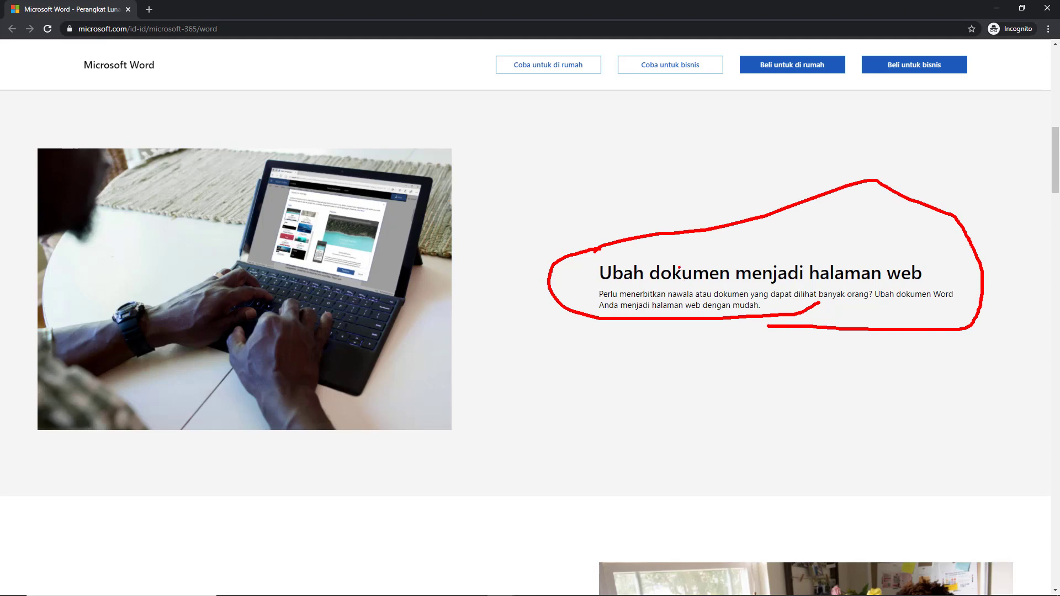
{"action": "left_click_drag", "start_coordinate": [680, 262], "coordinate": [681, 194]}
{"action": "mouse_move", "coordinate": [819, 255]}
{"action": "left_mouse_down"}
{"action": "mouse_move", "coordinate": [814, 287]}
{"action": "mouse_move", "coordinate": [924, 273]}
{"action": "mouse_move", "coordinate": [782, 257]}
{"action": "left_mouse_up"}
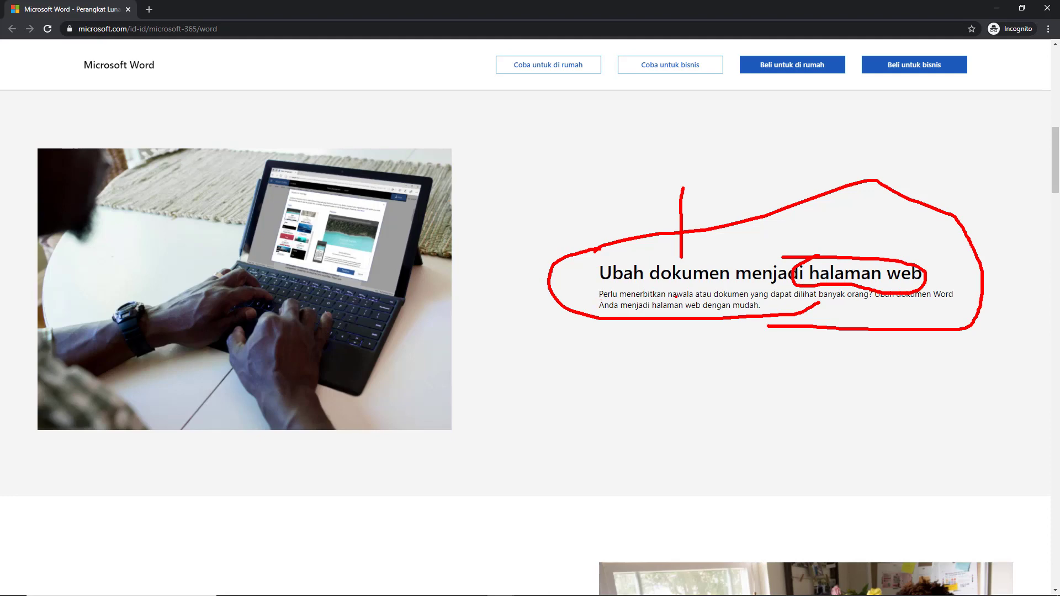
{"action": "left_click_drag", "start_coordinate": [666, 299], "coordinate": [868, 301]}
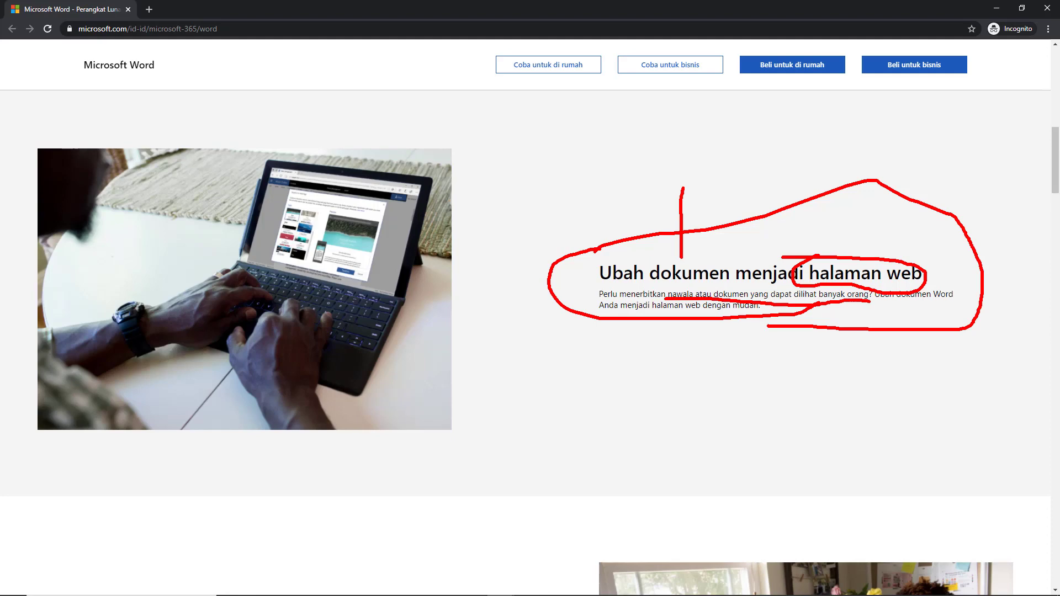
{"action": "left_click_drag", "start_coordinate": [899, 304], "coordinate": [951, 302]}
{"action": "left_click_drag", "start_coordinate": [593, 316], "coordinate": [774, 319]}
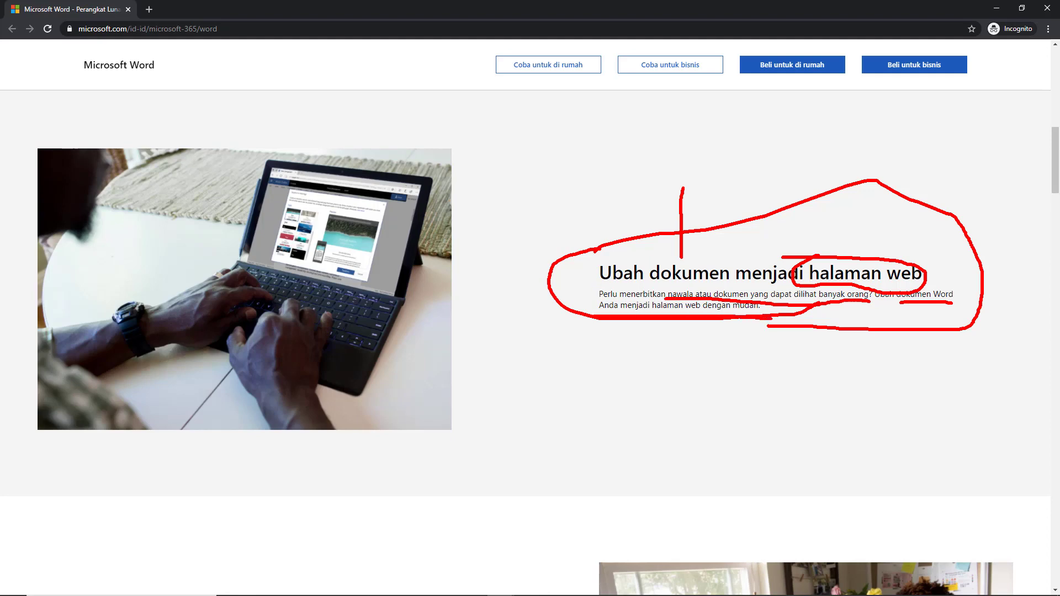
{"action": "left_click_drag", "start_coordinate": [535, 130], "coordinate": [536, 177]}
{"action": "type", "text": "buleti"}
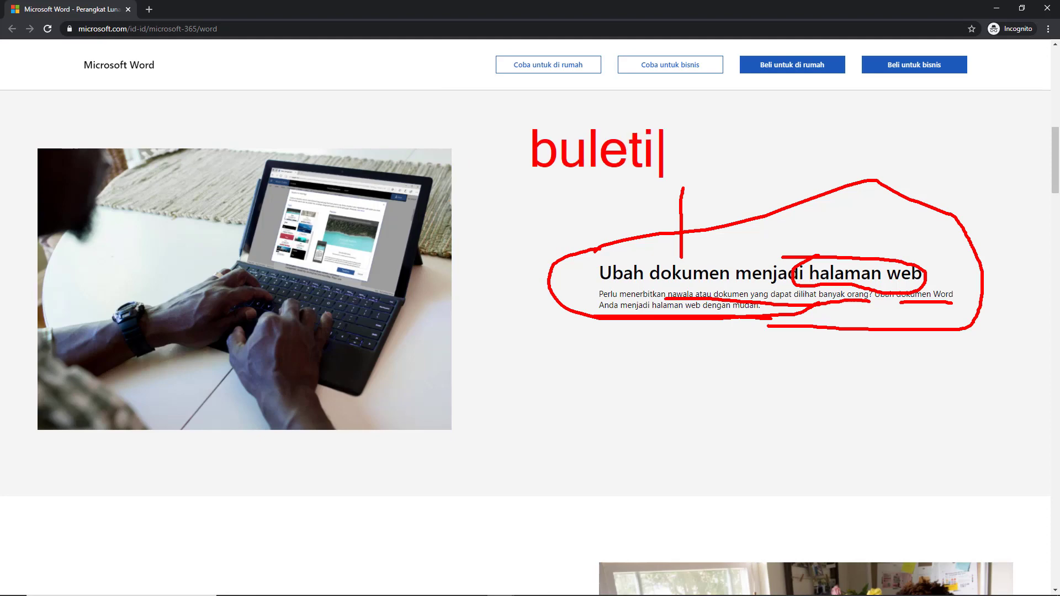
{"action": "type", "text": "ng"}
{"action": "key", "text": "BackSpace"}
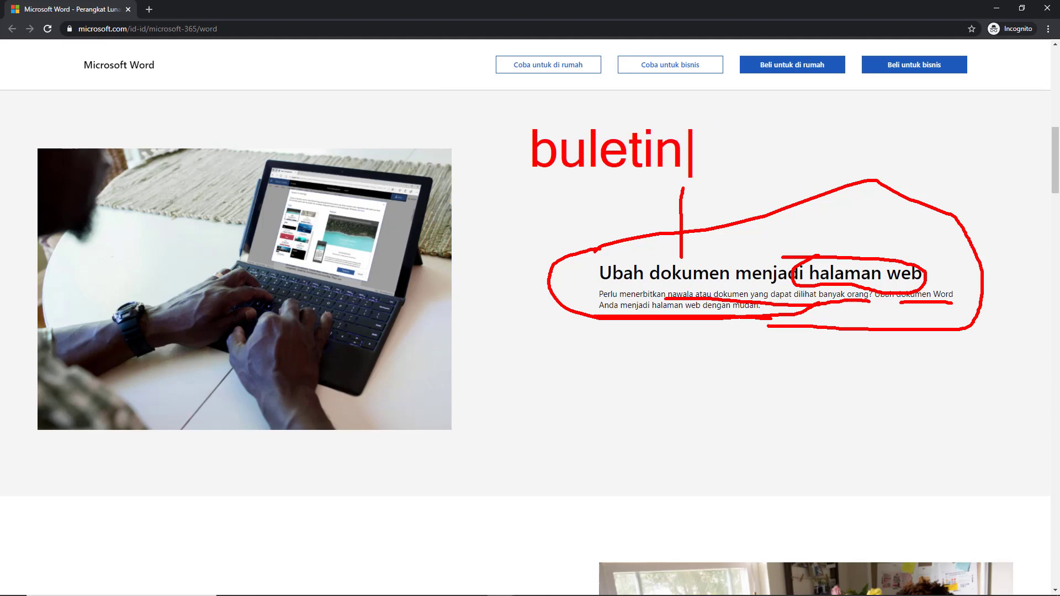
{"action": "type", "text": "=na"}
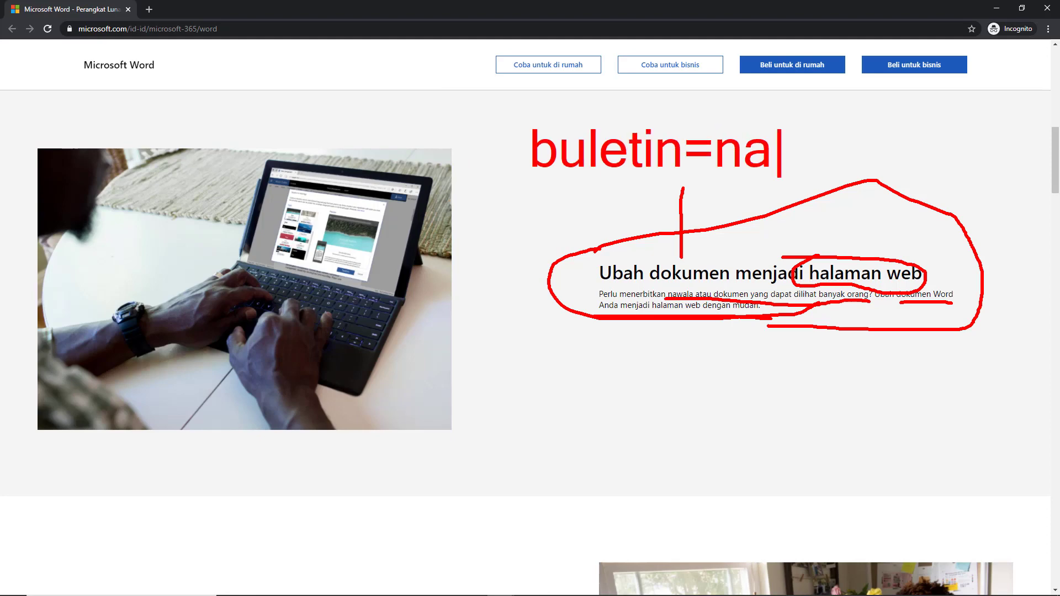
{"action": "type", "text": "wala"}
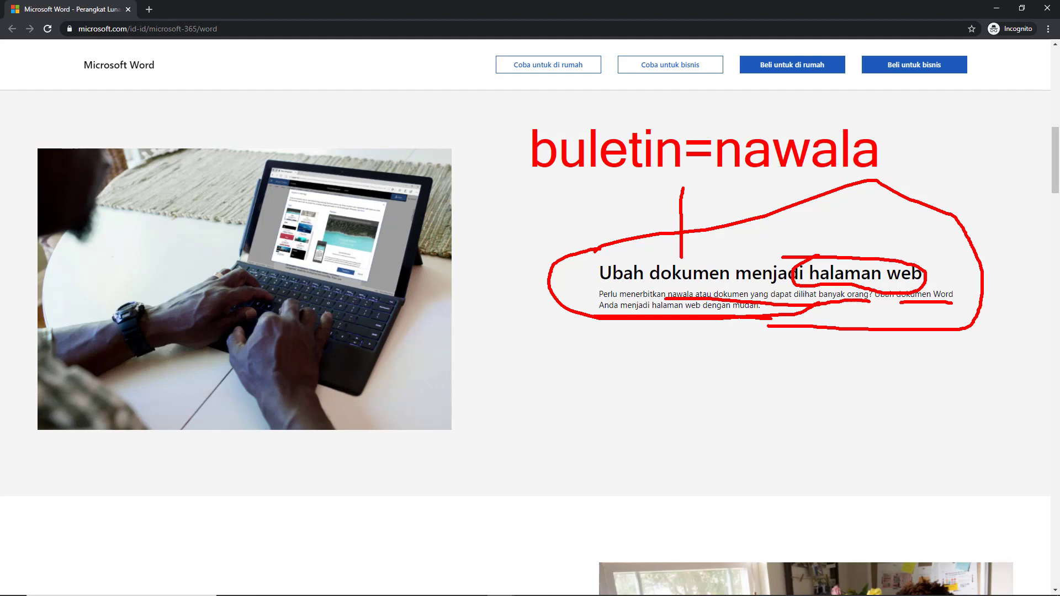
{"action": "mouse_move", "coordinate": [551, 110]}
{"action": "left_mouse_down"}
{"action": "mouse_move", "coordinate": [532, 117]}
{"action": "mouse_move", "coordinate": [1059, 205]}
{"action": "mouse_move", "coordinate": [446, 99]}
{"action": "left_mouse_up"}
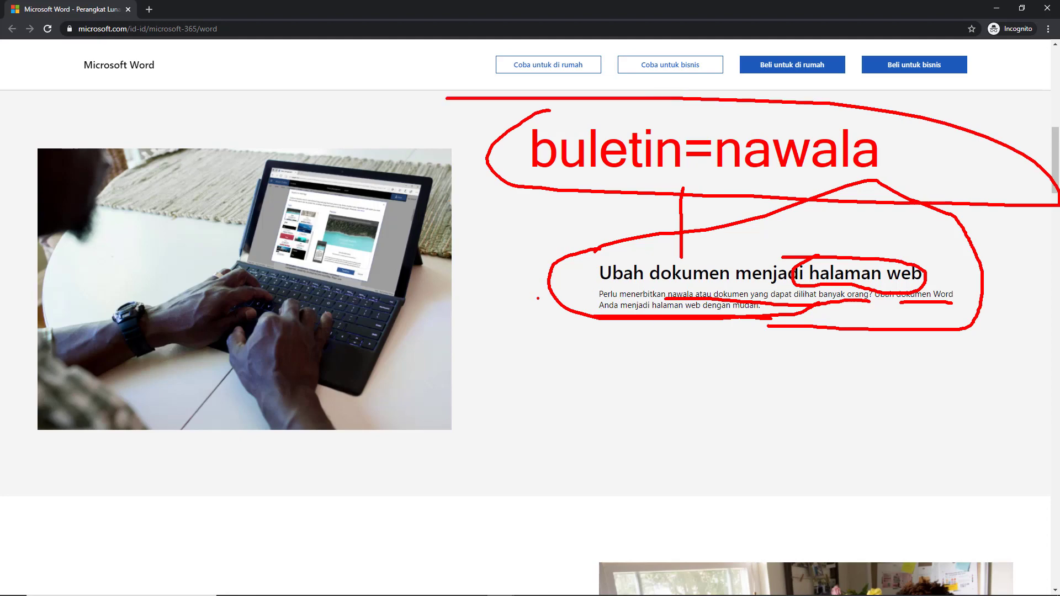
{"action": "mouse_move", "coordinate": [538, 298]}
{"action": "left_mouse_down"}
{"action": "mouse_move", "coordinate": [994, 284]}
{"action": "mouse_move", "coordinate": [512, 232]}
{"action": "mouse_move", "coordinate": [521, 311]}
{"action": "mouse_move", "coordinate": [583, 323]}
{"action": "left_mouse_up"}
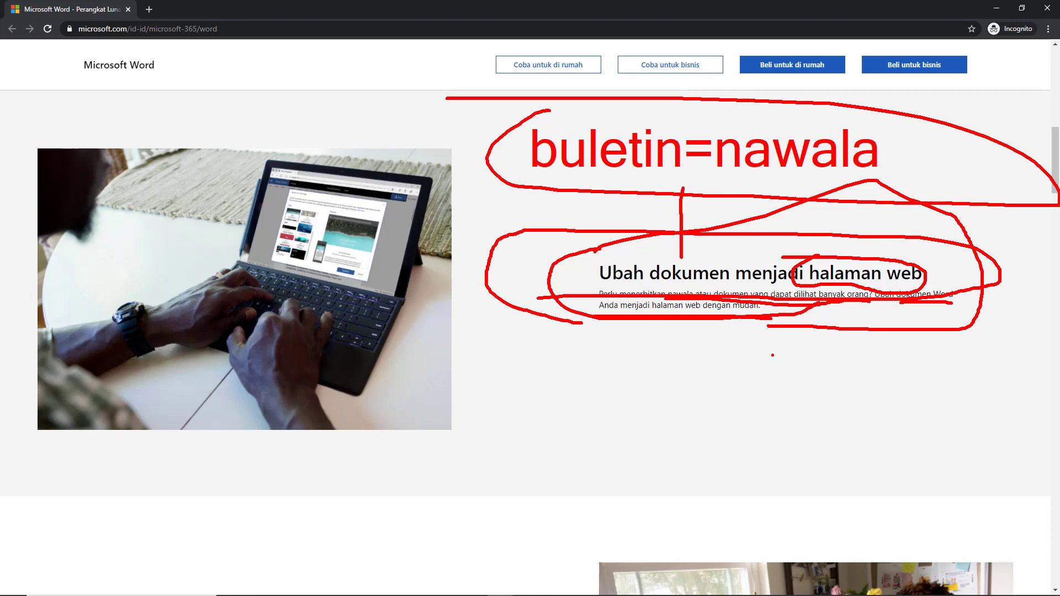
{"action": "key", "text": "Escape"}
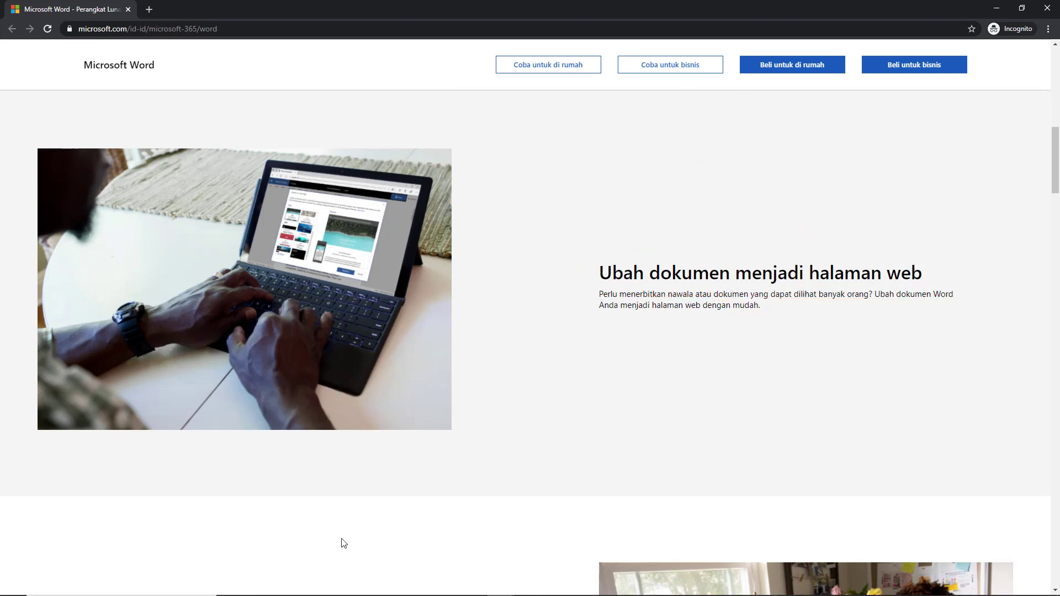
{"action": "mouse_move", "coordinate": [501, 585]}
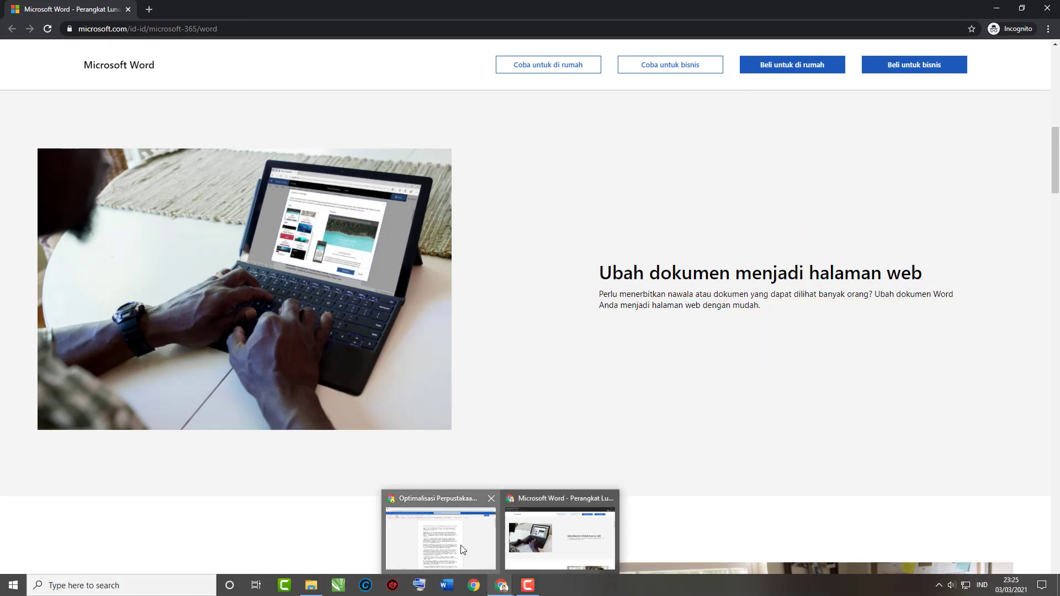
Switch to the Word window and drag-select, then deselect, the article's opening paragraphs
{"action": "left_click", "coordinate": [439, 533]}
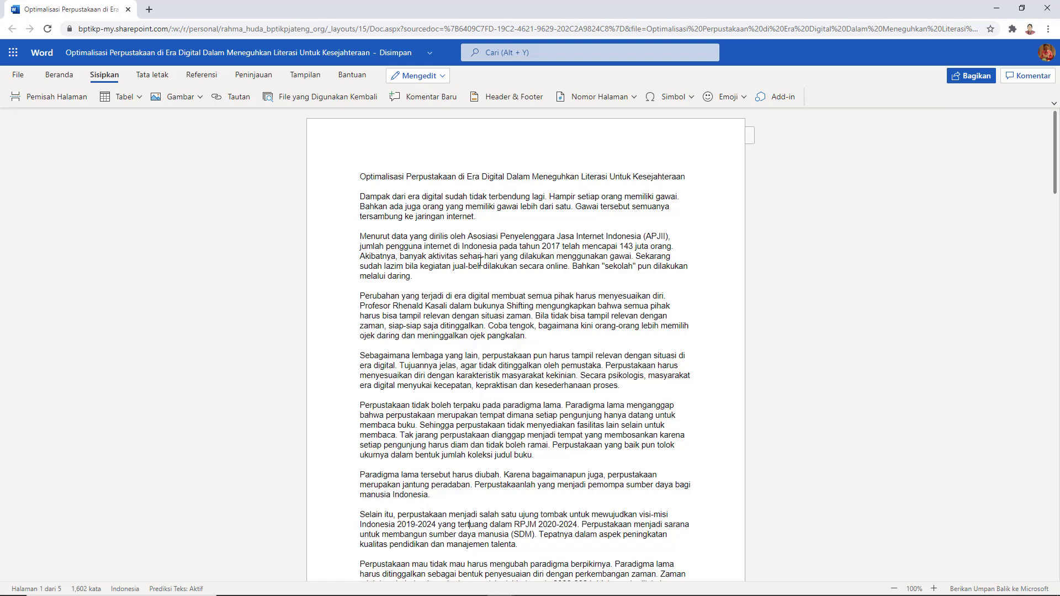
{"action": "left_click_drag", "start_coordinate": [366, 187], "coordinate": [534, 456]}
{"action": "left_click", "coordinate": [542, 266]}
{"action": "left_click_drag", "start_coordinate": [361, 177], "coordinate": [508, 385]}
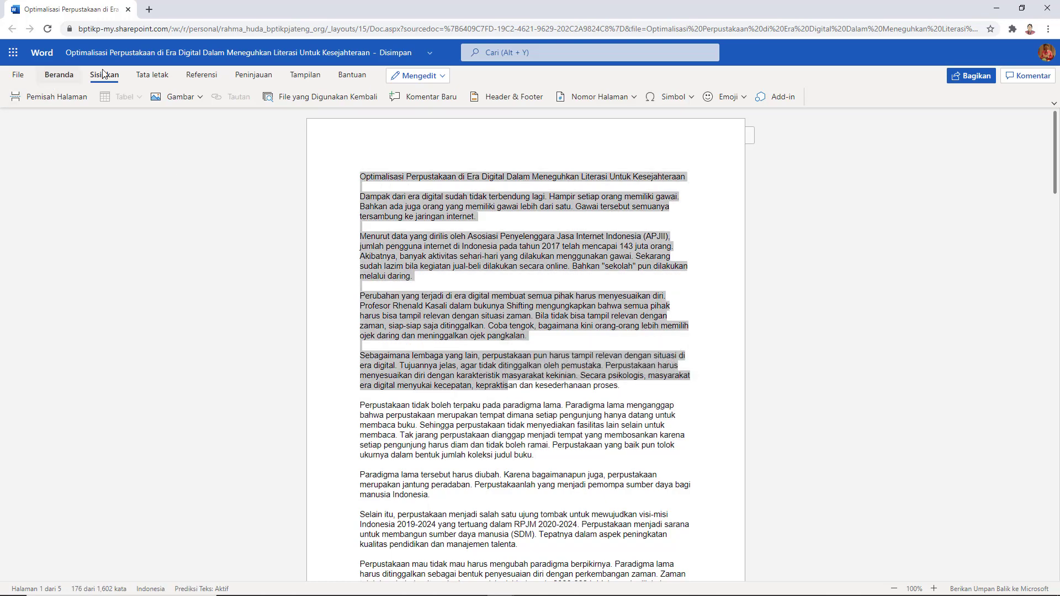
{"action": "left_click", "coordinate": [476, 291]}
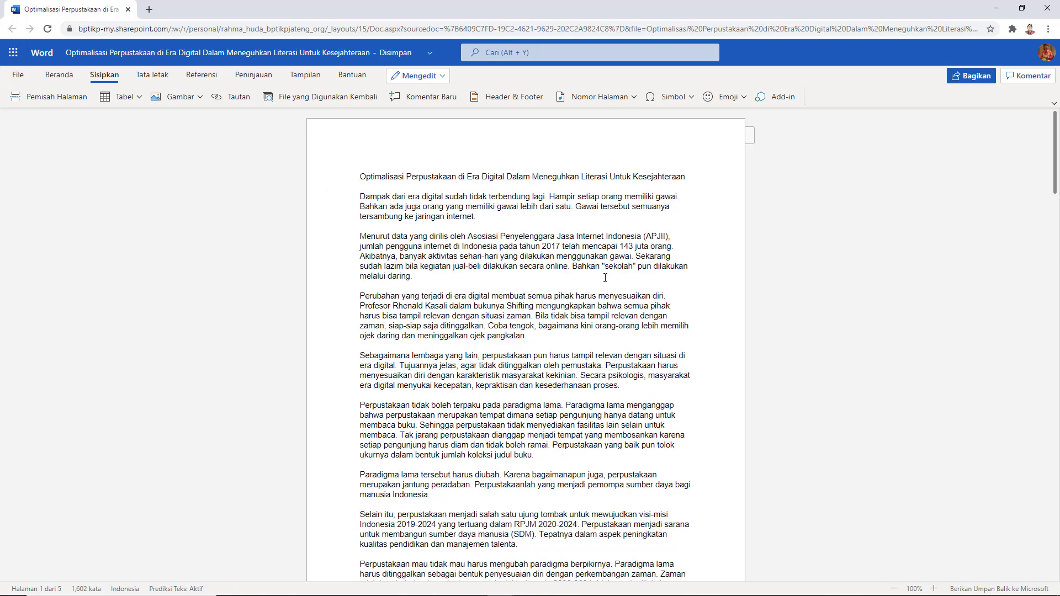
{"action": "left_click_drag", "start_coordinate": [360, 176], "coordinate": [645, 447]}
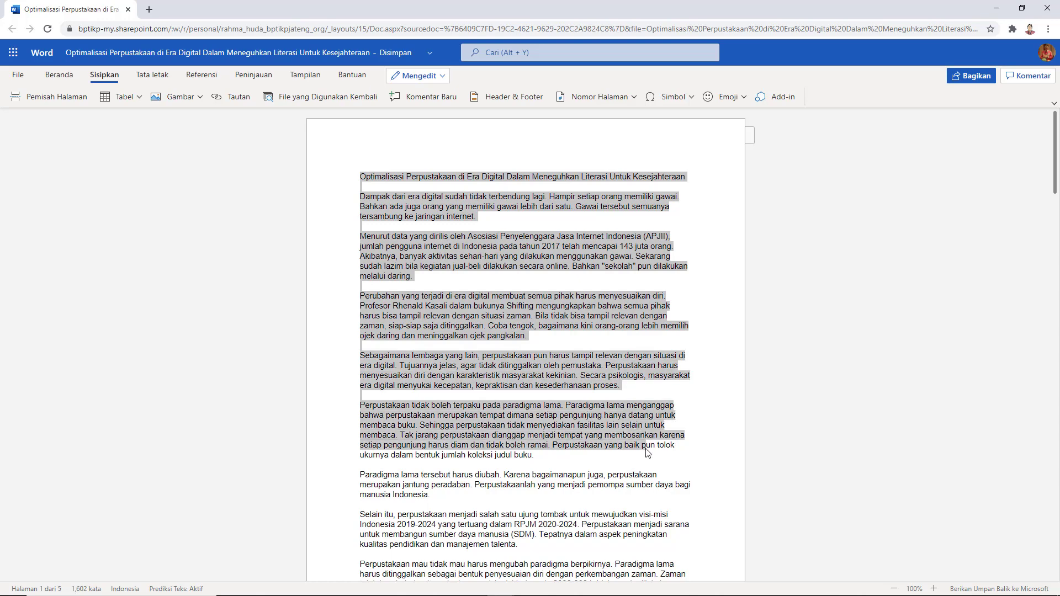
{"action": "left_click_drag", "start_coordinate": [535, 455], "coordinate": [339, 184]}
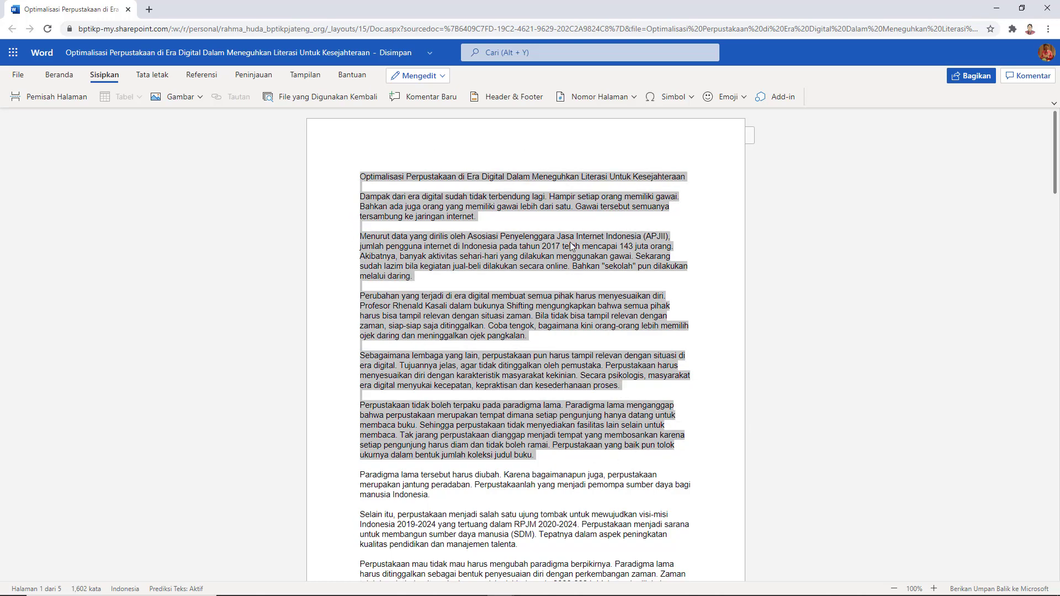
{"action": "left_click", "coordinate": [593, 276]}
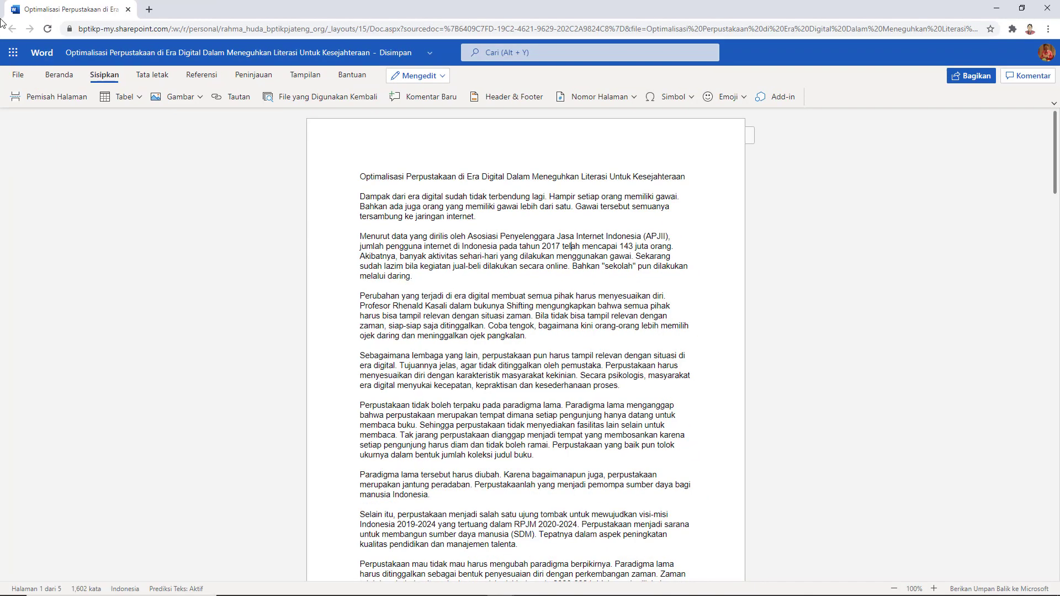
In File > Ubah, pen-mark the convert section and choose Ubah ke Halaman Web
{"action": "left_click", "coordinate": [17, 76]}
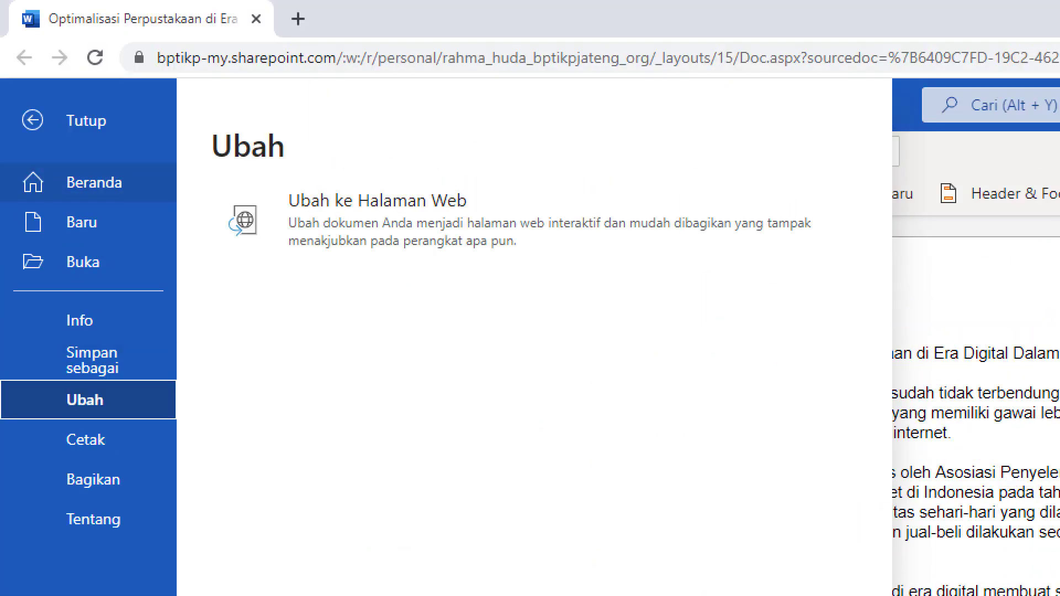
{"action": "mouse_move", "coordinate": [39, 352]}
{"action": "left_mouse_down"}
{"action": "mouse_move", "coordinate": [61, 409]}
{"action": "mouse_move", "coordinate": [134, 355]}
{"action": "left_mouse_up"}
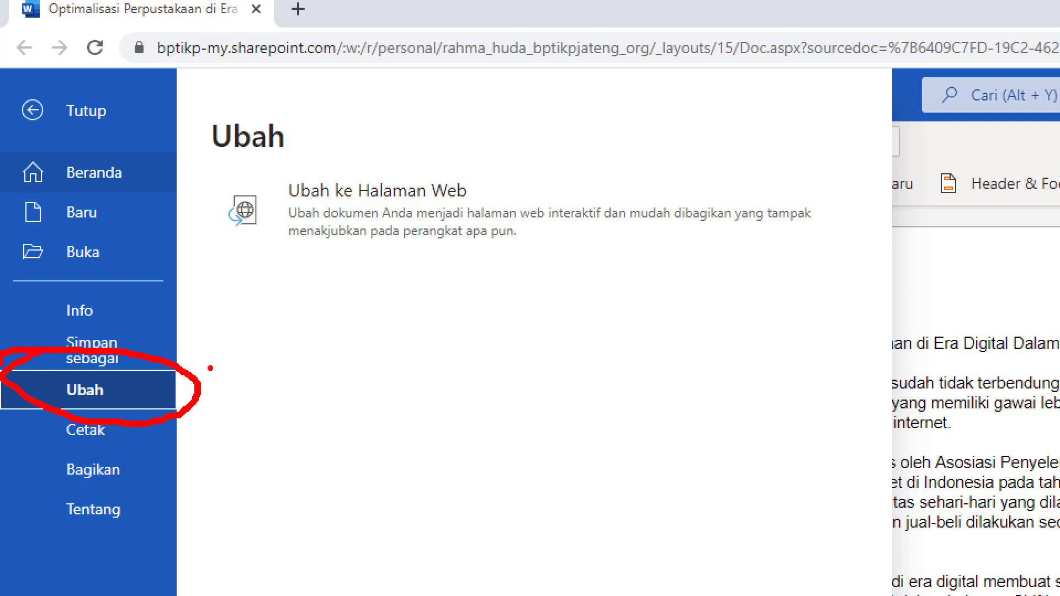
{"action": "mouse_move", "coordinate": [189, 347]}
{"action": "left_mouse_down"}
{"action": "mouse_move", "coordinate": [358, 247]}
{"action": "mouse_move", "coordinate": [365, 264]}
{"action": "mouse_move", "coordinate": [326, 249]}
{"action": "mouse_move", "coordinate": [340, 244]}
{"action": "left_mouse_up"}
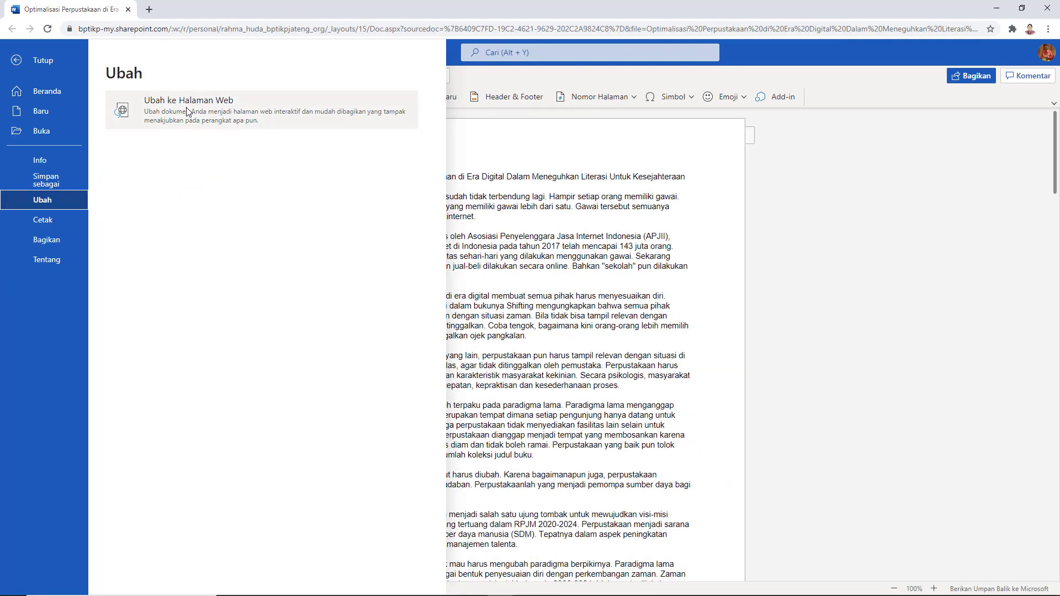
{"action": "left_click", "coordinate": [189, 112]}
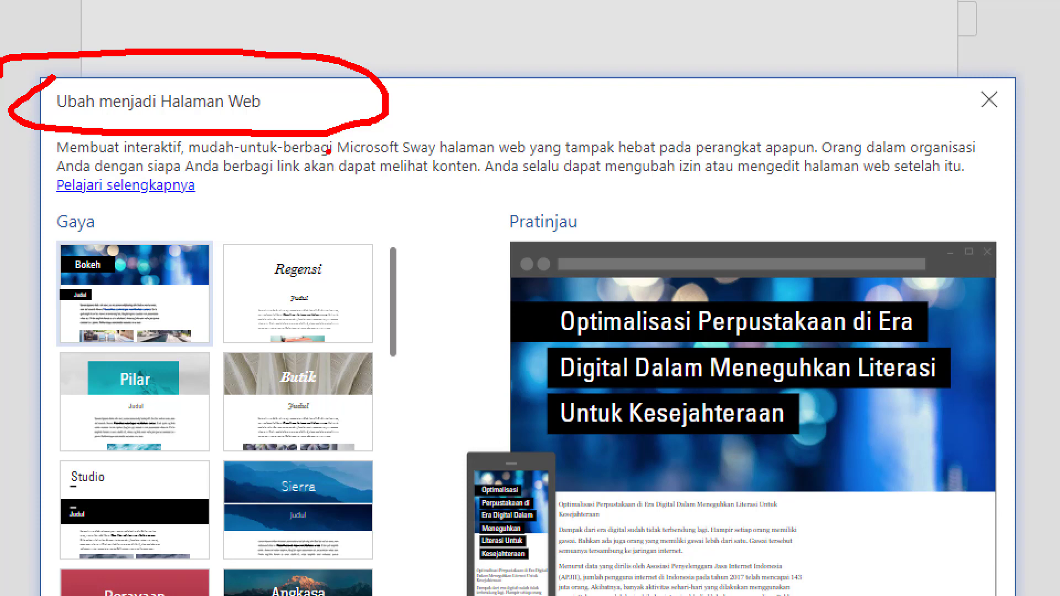
Underline the dialog's notes on Sway output, organisation viewing, link sharing and later permission changes
{"action": "left_click_drag", "start_coordinate": [323, 159], "coordinate": [448, 160]}
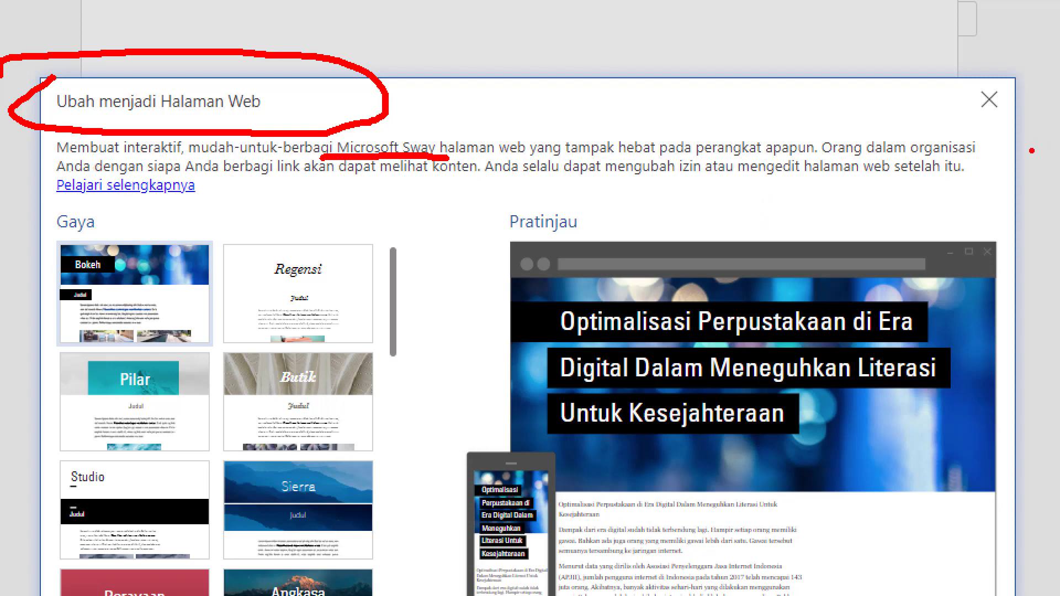
{"action": "left_click_drag", "start_coordinate": [901, 157], "coordinate": [988, 156]}
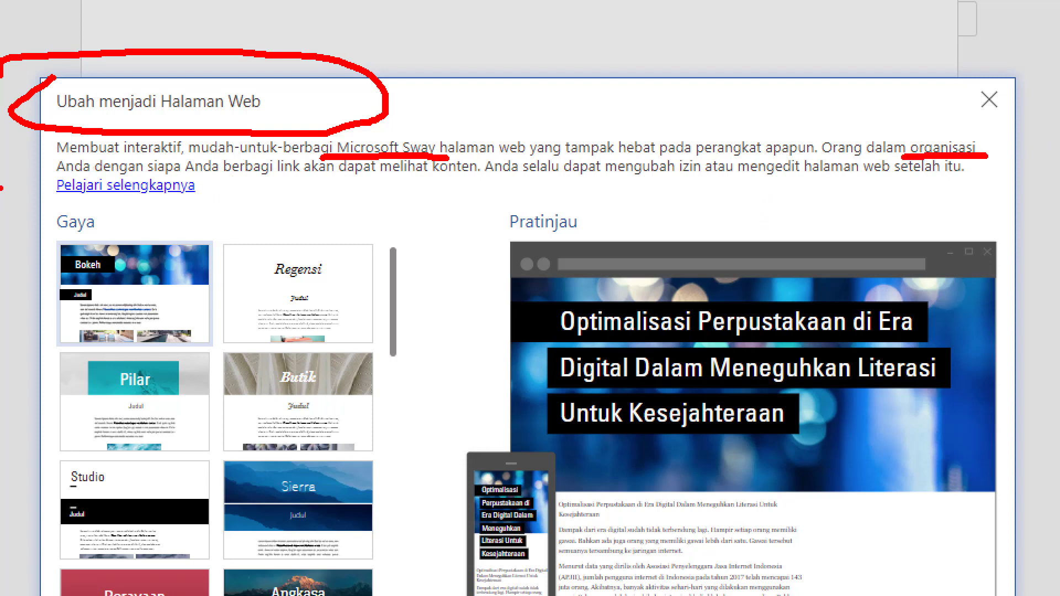
{"action": "left_click_drag", "start_coordinate": [48, 177], "coordinate": [319, 177]}
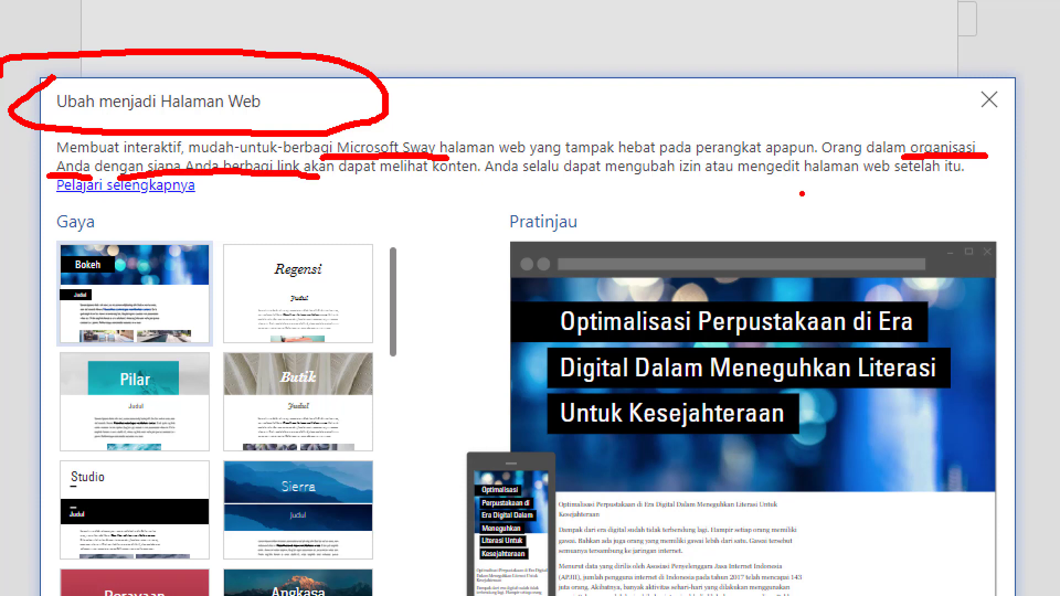
{"action": "left_click_drag", "start_coordinate": [485, 180], "coordinate": [954, 188]}
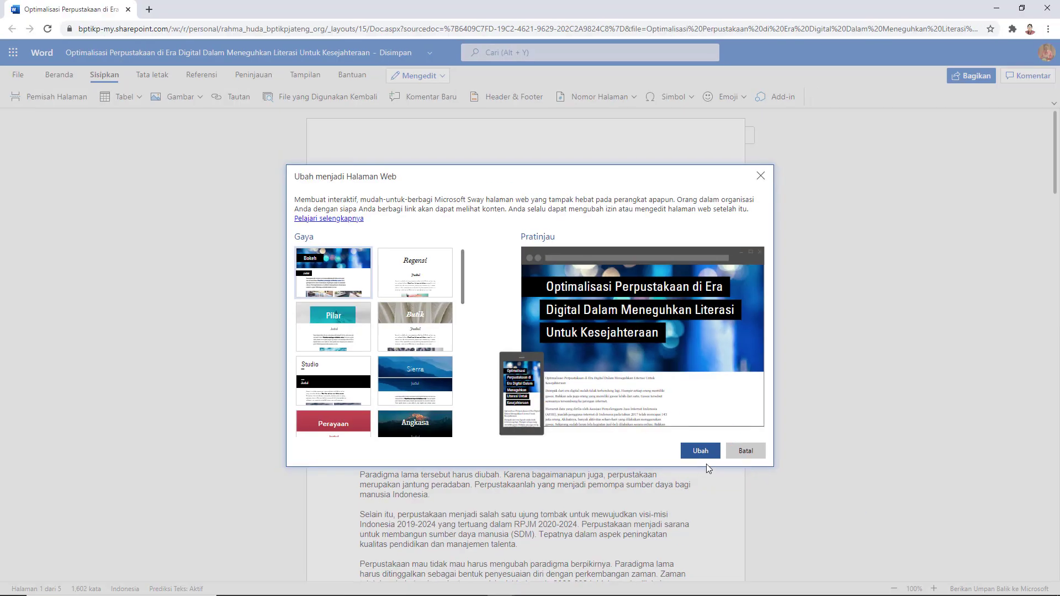
Convert the article with Ubah and annotate the loading Sway page
{"action": "left_click", "coordinate": [707, 459]}
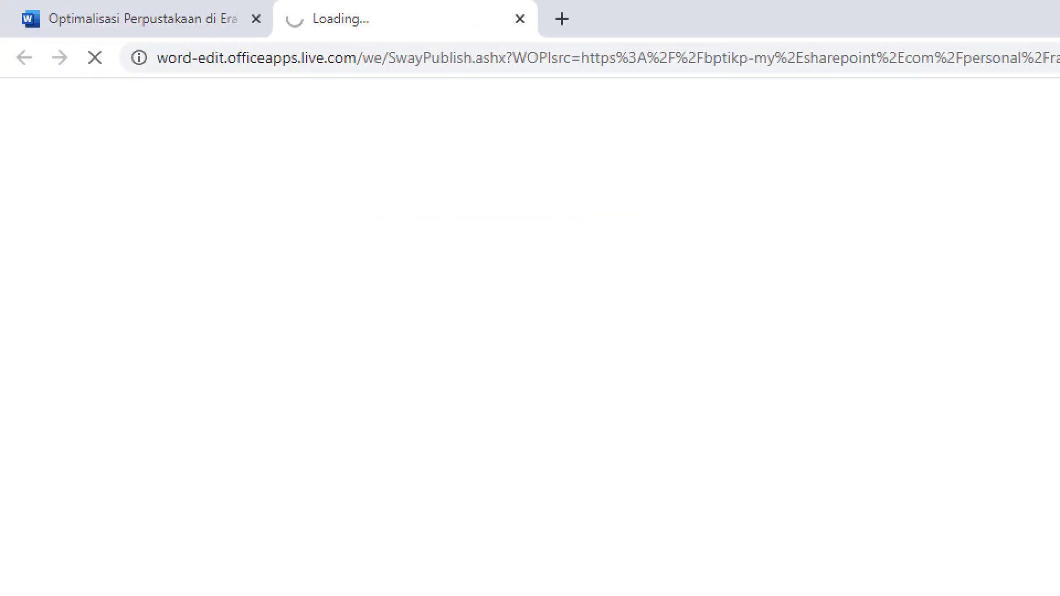
{"action": "mouse_move", "coordinate": [79, 242]}
{"action": "left_mouse_down"}
{"action": "mouse_move", "coordinate": [368, 85]}
{"action": "mouse_move", "coordinate": [390, 90]}
{"action": "mouse_move", "coordinate": [326, 82]}
{"action": "left_mouse_up"}
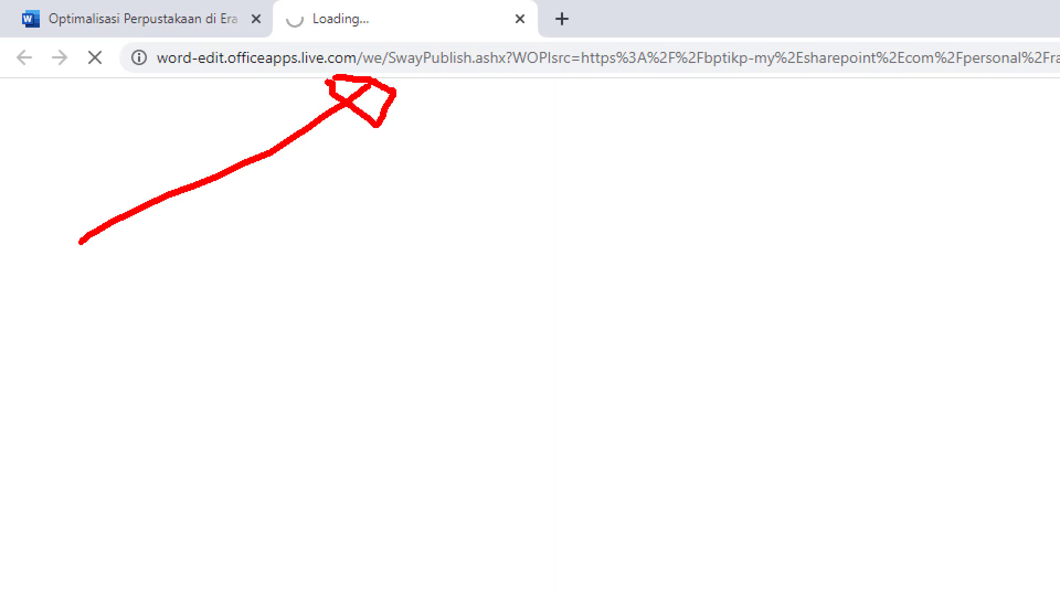
{"action": "mouse_move", "coordinate": [7, 6]}
{"action": "left_mouse_down"}
{"action": "mouse_move", "coordinate": [83, 78]}
{"action": "mouse_move", "coordinate": [297, 16]}
{"action": "mouse_move", "coordinate": [4, 6]}
{"action": "left_mouse_up"}
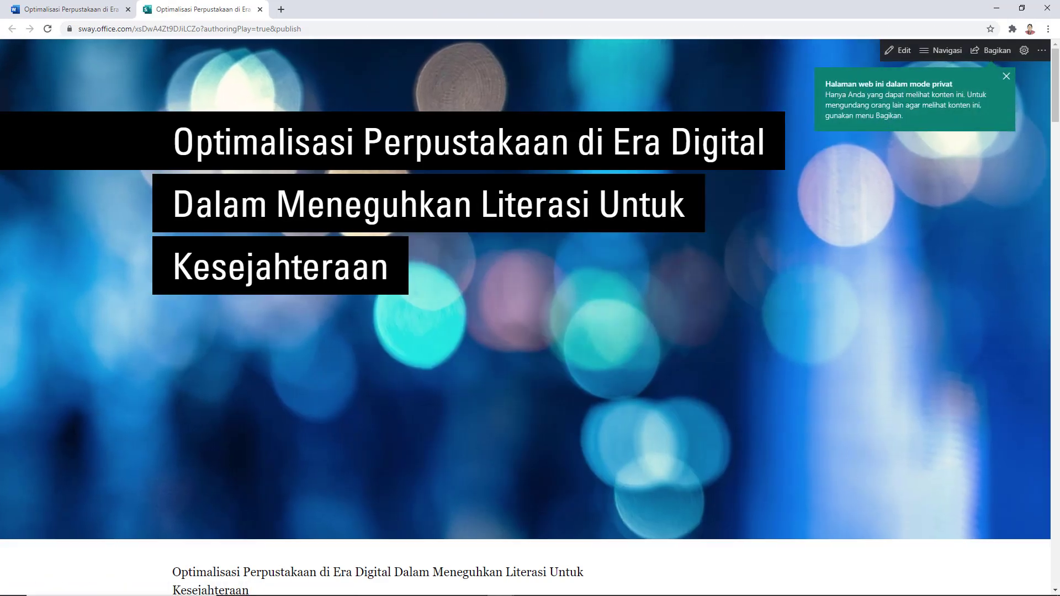
Close the private-mode notice and scroll through the Bokeh-styled Sway page
{"action": "left_click", "coordinate": [1006, 76]}
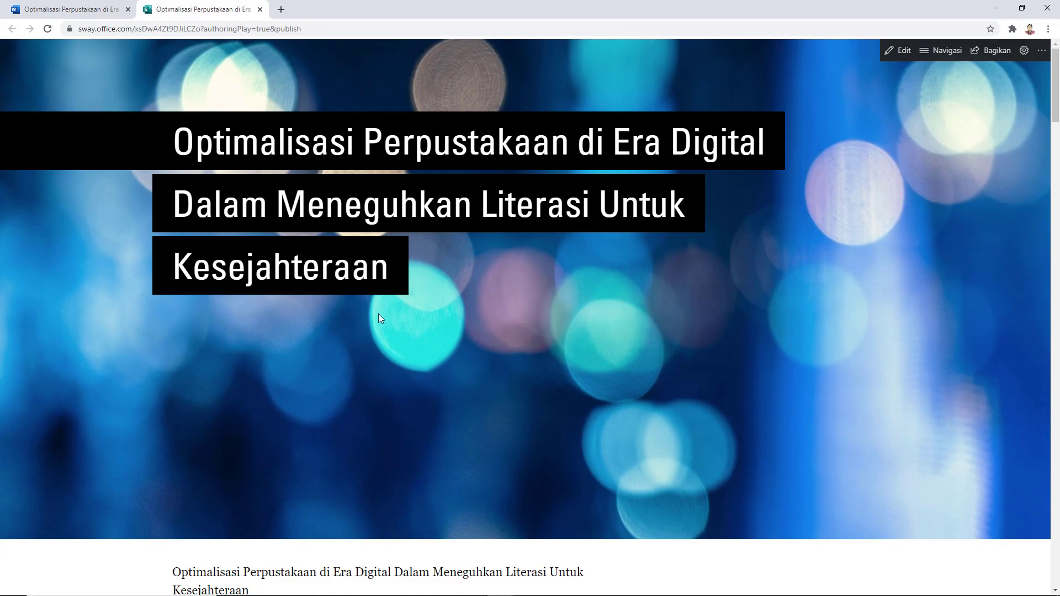
{"action": "scroll", "coordinate": [426, 282], "scroll_direction": "down", "scroll_amount": 7}
{"action": "scroll", "coordinate": [457, 284], "scroll_direction": "down", "scroll_amount": 10}
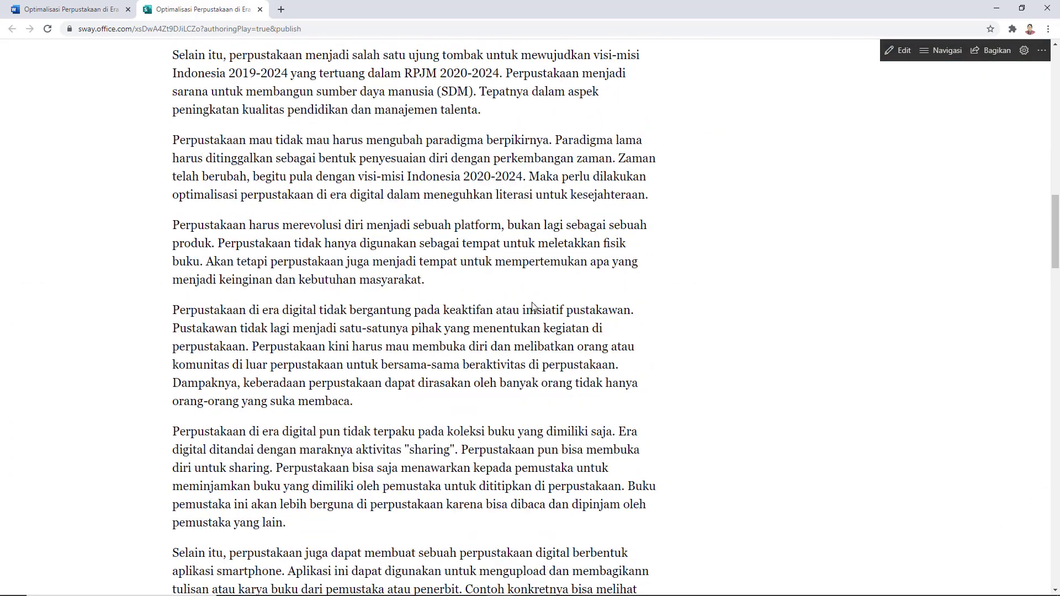
{"action": "scroll", "coordinate": [528, 303], "scroll_direction": "down", "scroll_amount": 9}
{"action": "scroll", "coordinate": [528, 303], "scroll_direction": "down", "scroll_amount": 7}
{"action": "scroll", "coordinate": [574, 318], "scroll_direction": "down", "scroll_amount": 9}
{"action": "scroll", "coordinate": [622, 334], "scroll_direction": "down", "scroll_amount": 6}
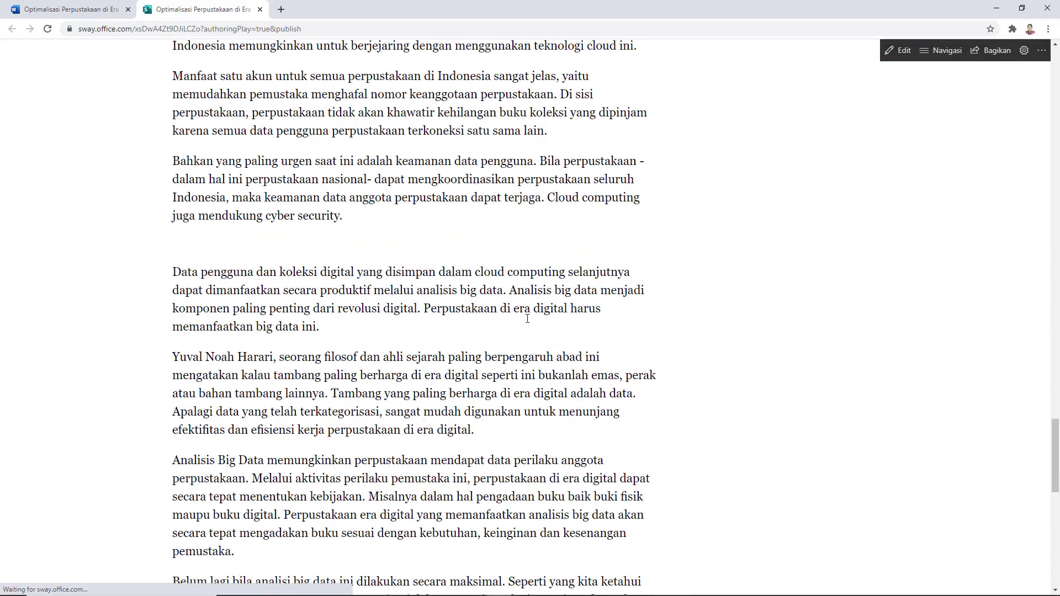
{"action": "scroll", "coordinate": [668, 349], "scroll_direction": "down", "scroll_amount": 3}
{"action": "scroll", "coordinate": [669, 349], "scroll_direction": "up", "scroll_amount": 10}
{"action": "scroll", "coordinate": [675, 345], "scroll_direction": "up", "scroll_amount": 10}
{"action": "scroll", "coordinate": [679, 346], "scroll_direction": "up", "scroll_amount": 10}
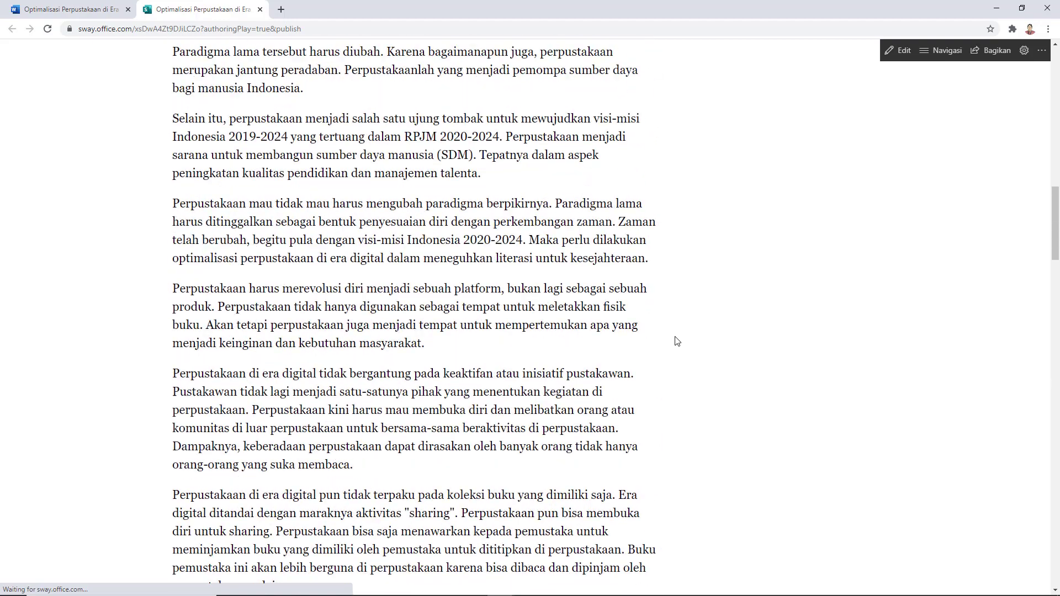
{"action": "scroll", "coordinate": [677, 340], "scroll_direction": "up", "scroll_amount": 10}
{"action": "scroll", "coordinate": [676, 336], "scroll_direction": "up", "scroll_amount": 6}
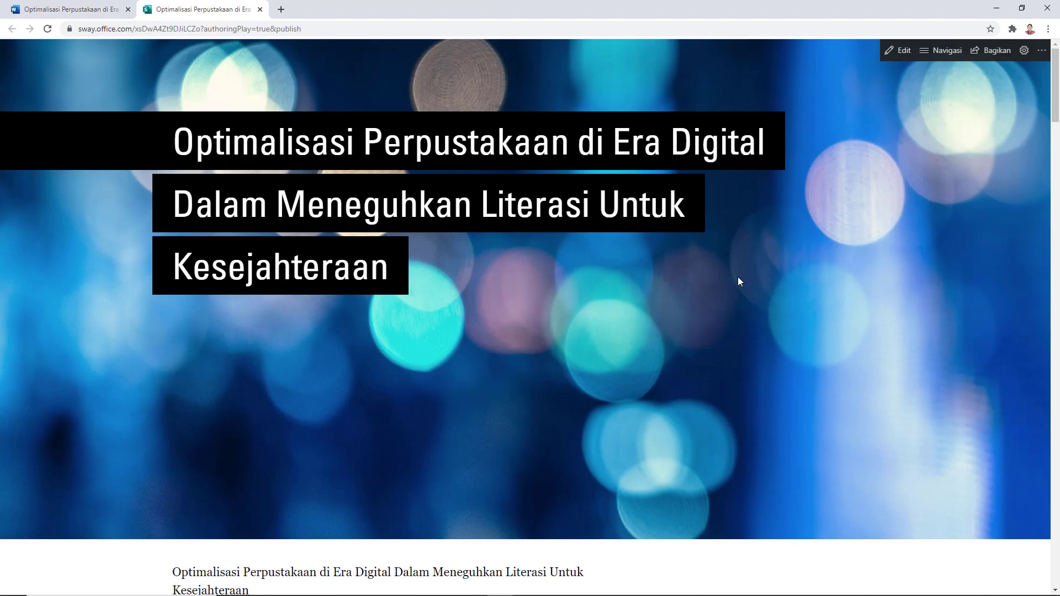
In the Bagikan panel, annotate the sharing choices and type a note of the organisation's domain
{"action": "left_click", "coordinate": [992, 55]}
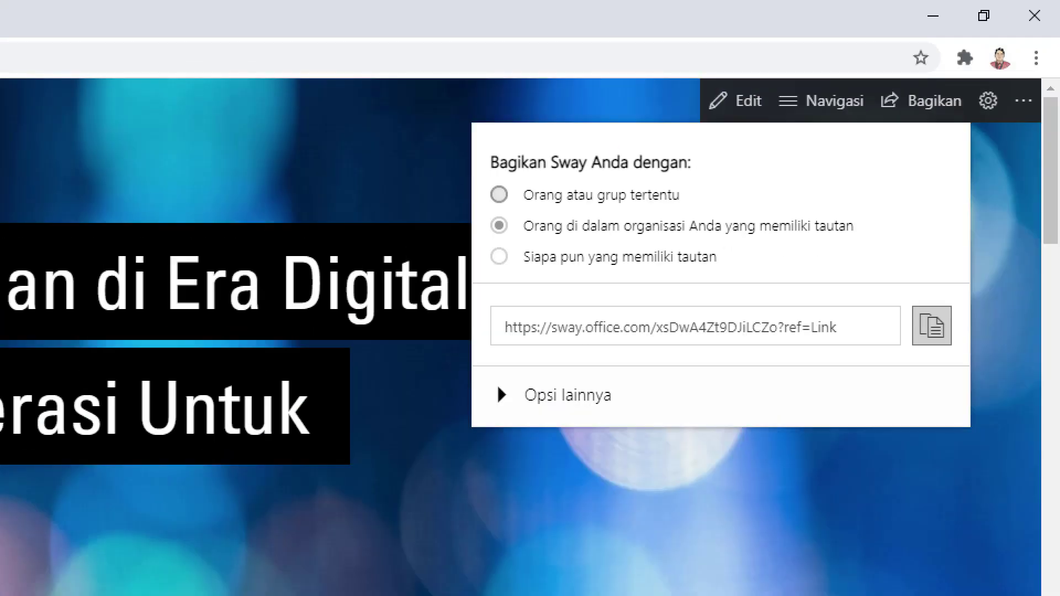
{"action": "mouse_move", "coordinate": [459, 175]}
{"action": "left_mouse_down"}
{"action": "mouse_move", "coordinate": [585, 201]}
{"action": "mouse_move", "coordinate": [732, 191]}
{"action": "mouse_move", "coordinate": [435, 182]}
{"action": "left_mouse_up"}
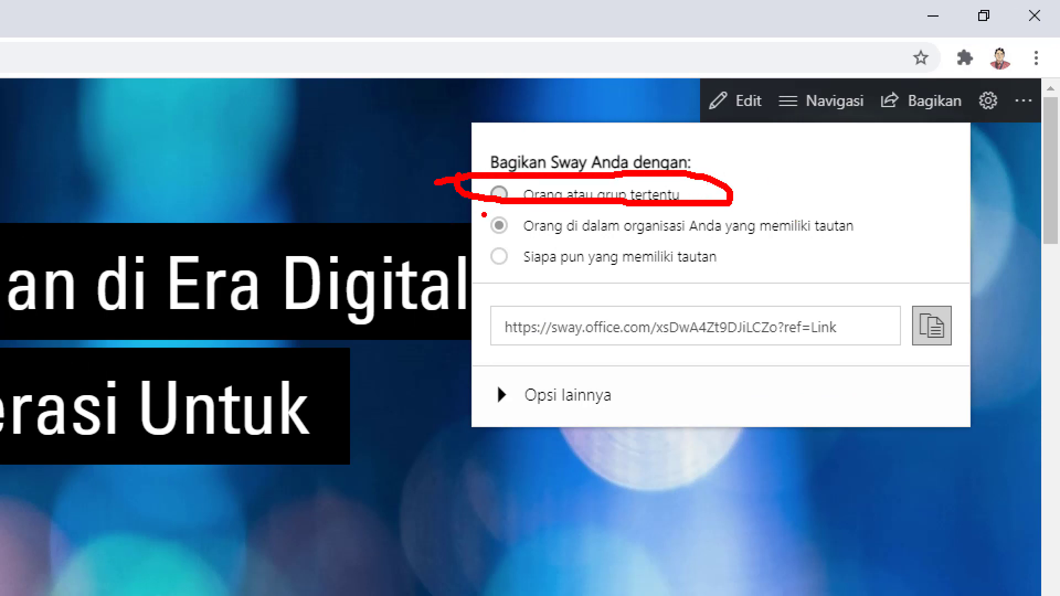
{"action": "mouse_move", "coordinate": [484, 215]}
{"action": "left_mouse_down"}
{"action": "mouse_move", "coordinate": [466, 227]}
{"action": "mouse_move", "coordinate": [823, 253]}
{"action": "mouse_move", "coordinate": [757, 209]}
{"action": "mouse_move", "coordinate": [474, 209]}
{"action": "left_mouse_up"}
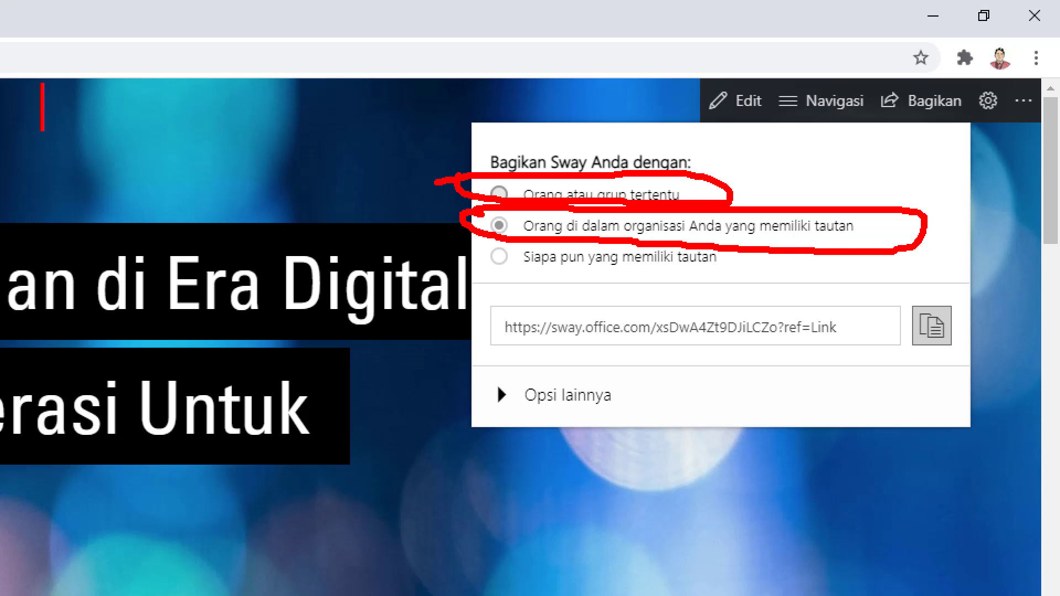
{"action": "type", "text": "@guru"}
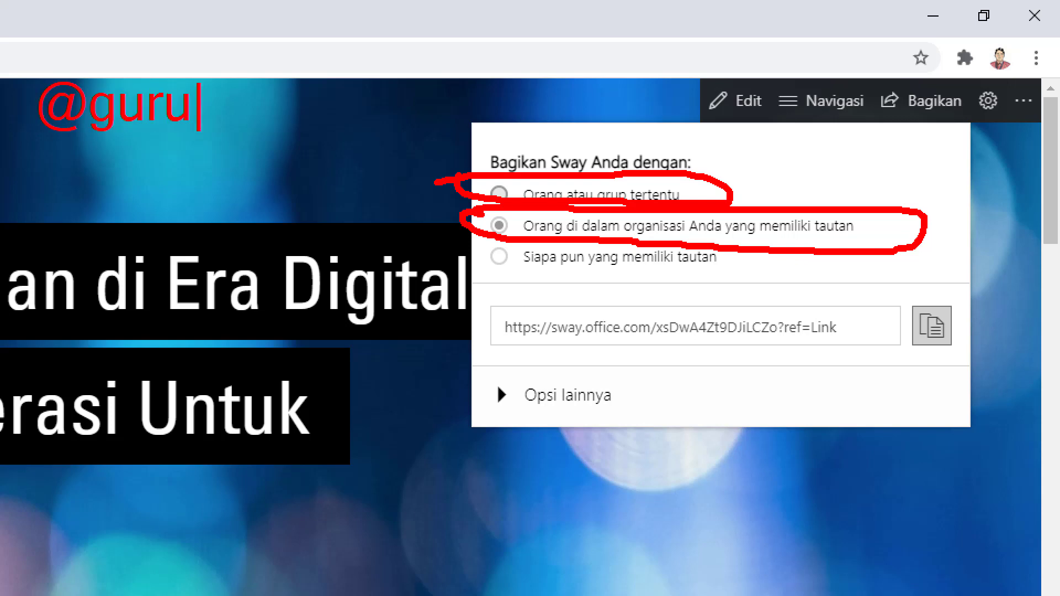
{"action": "type", "text": "inovatif."}
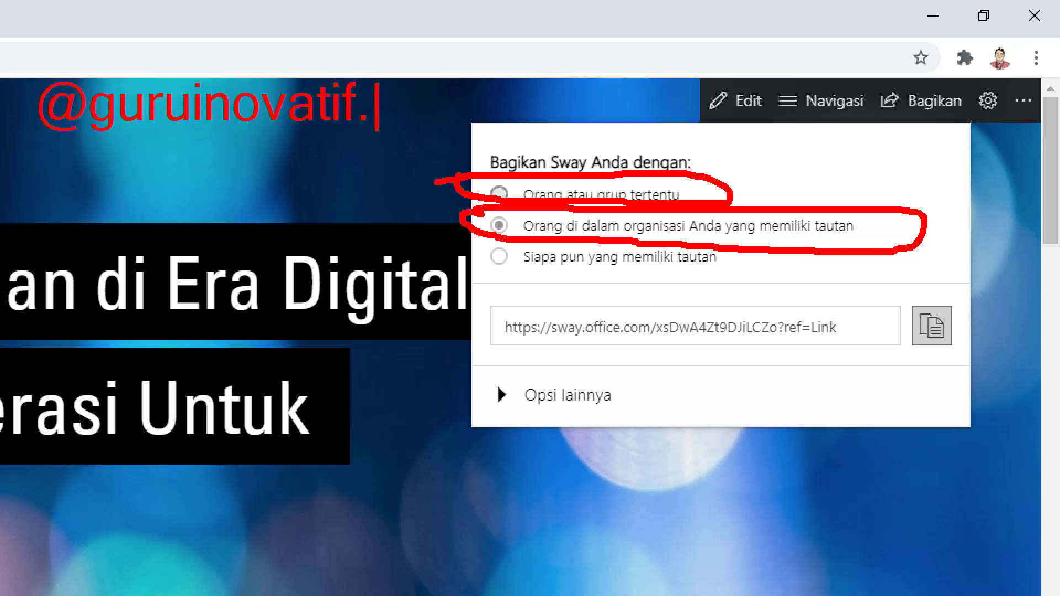
{"action": "type", "text": "com"}
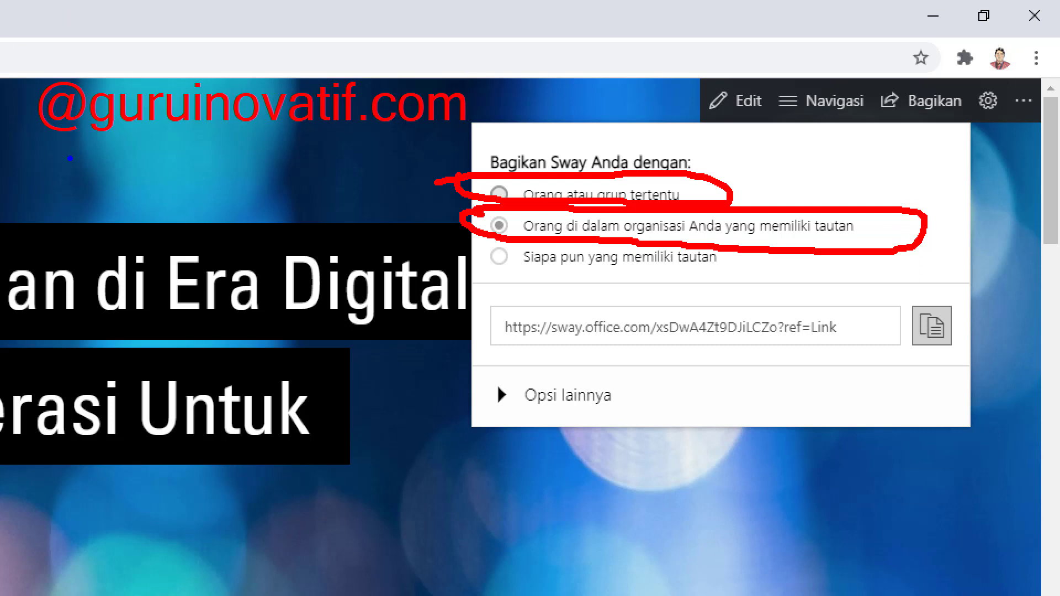
{"action": "mouse_move", "coordinate": [55, 20]}
{"action": "left_mouse_down"}
{"action": "mouse_move", "coordinate": [202, 159]}
{"action": "mouse_move", "coordinate": [596, 71]}
{"action": "mouse_move", "coordinate": [3, 45]}
{"action": "left_mouse_up"}
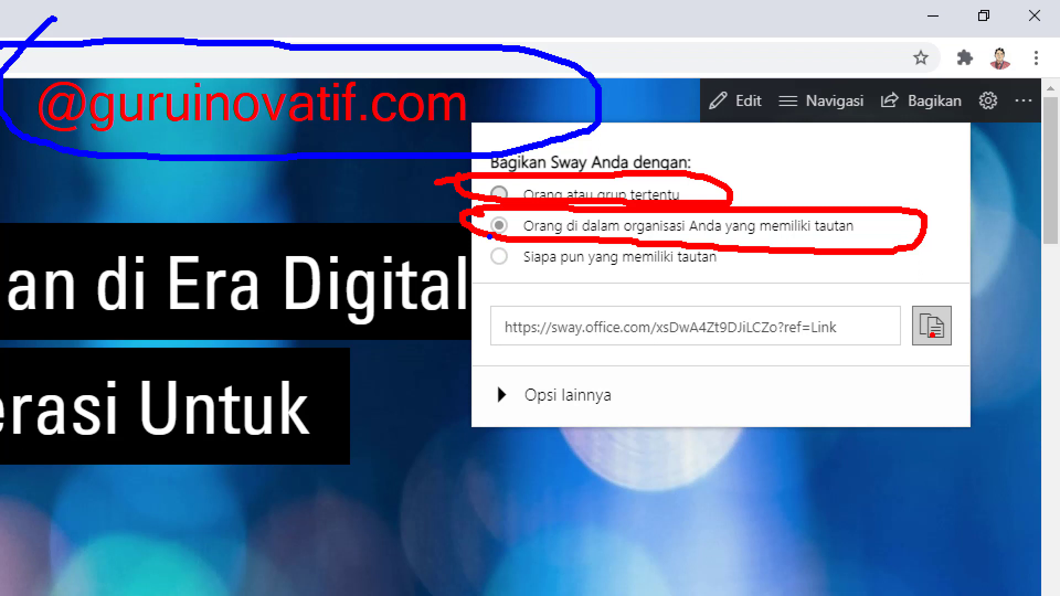
{"action": "mouse_move", "coordinate": [491, 235]}
{"action": "left_mouse_down"}
{"action": "mouse_move", "coordinate": [465, 259]}
{"action": "mouse_move", "coordinate": [611, 292]}
{"action": "mouse_move", "coordinate": [765, 257]}
{"action": "mouse_move", "coordinate": [522, 233]}
{"action": "mouse_move", "coordinate": [483, 239]}
{"action": "left_mouse_up"}
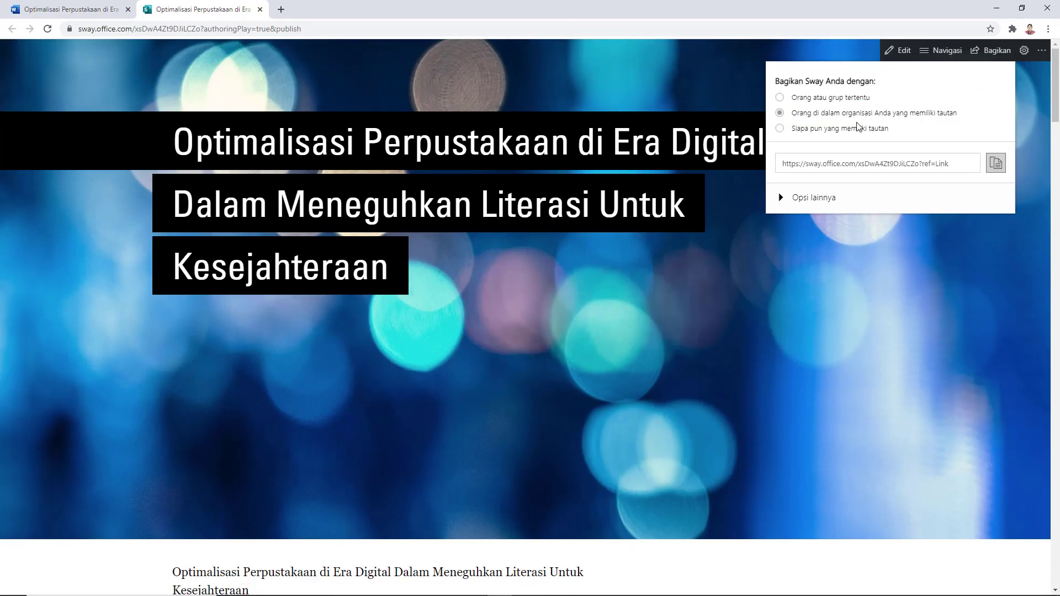
Set access to 'Siapa pun yang memiliki tautan' and mark the share link and copy option
{"action": "left_click", "coordinate": [857, 129]}
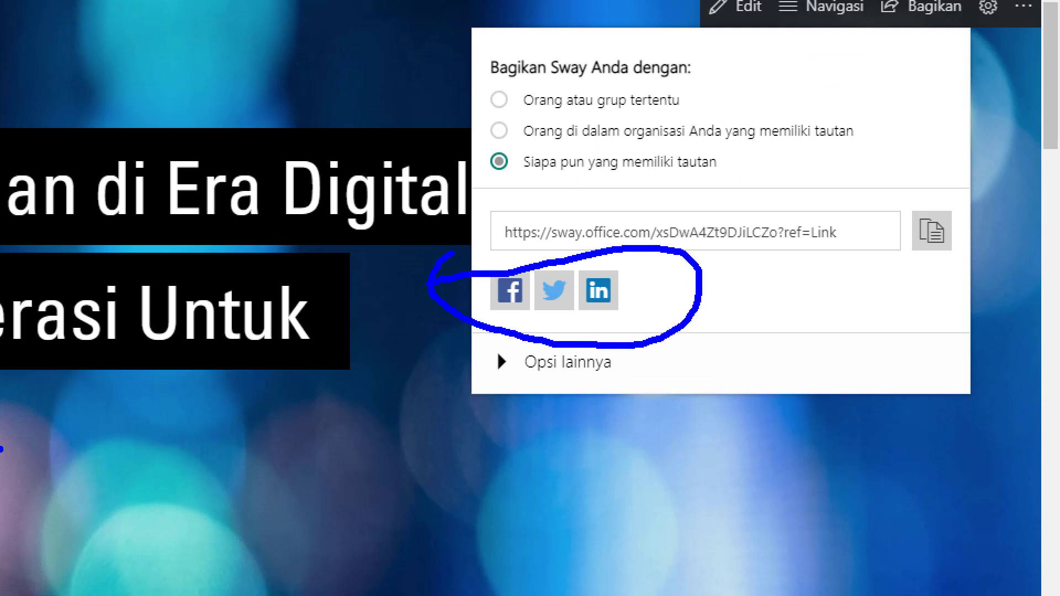
{"action": "left_click_drag", "start_coordinate": [470, 166], "coordinate": [353, 310]}
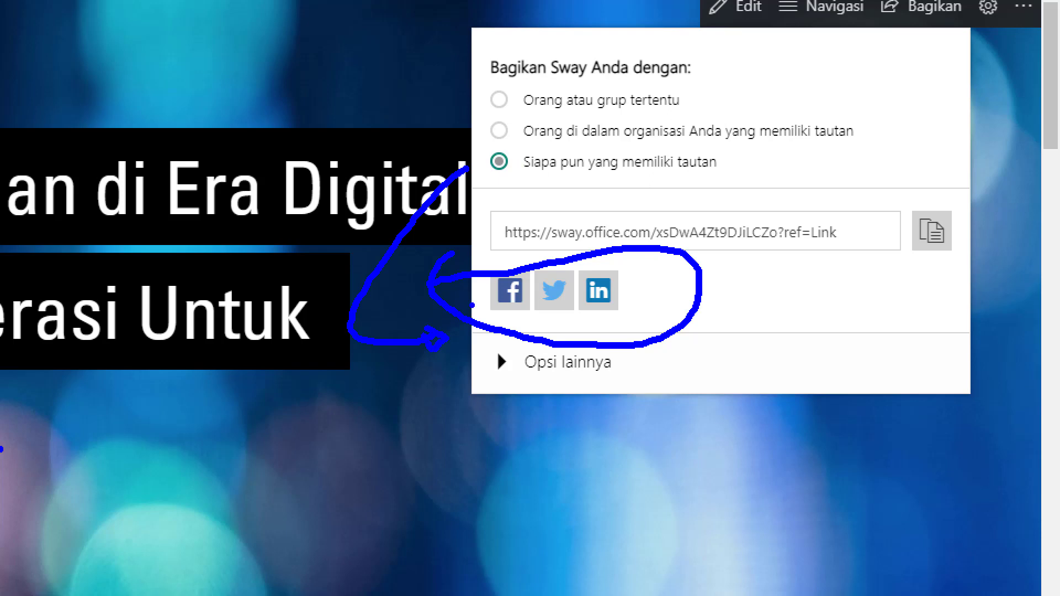
{"action": "mouse_move", "coordinate": [584, 206]}
{"action": "left_mouse_down"}
{"action": "mouse_move", "coordinate": [477, 243]}
{"action": "mouse_move", "coordinate": [878, 268]}
{"action": "mouse_move", "coordinate": [616, 189]}
{"action": "mouse_move", "coordinate": [497, 213]}
{"action": "left_mouse_up"}
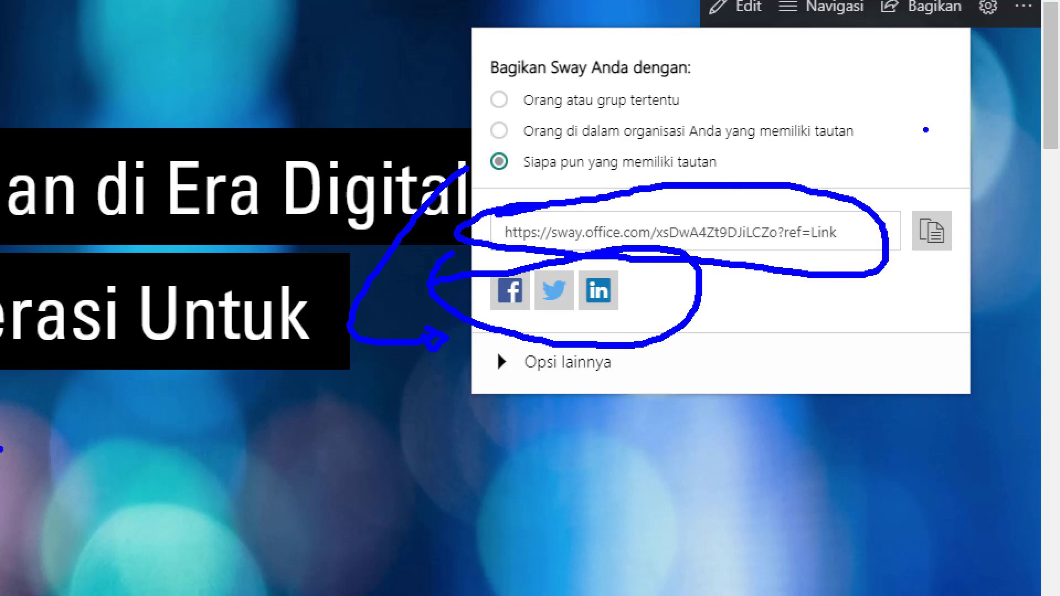
{"action": "mouse_move", "coordinate": [911, 176]}
{"action": "left_mouse_down"}
{"action": "mouse_move", "coordinate": [904, 188]}
{"action": "mouse_move", "coordinate": [961, 270]}
{"action": "mouse_move", "coordinate": [939, 186]}
{"action": "mouse_move", "coordinate": [910, 183]}
{"action": "left_mouse_up"}
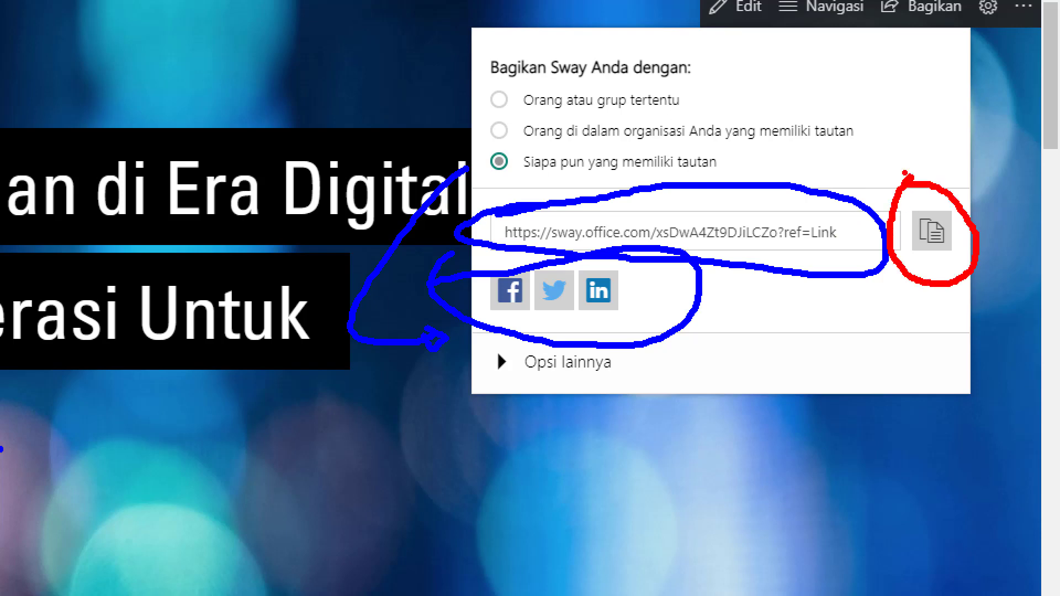
{"action": "key", "text": "Escape"}
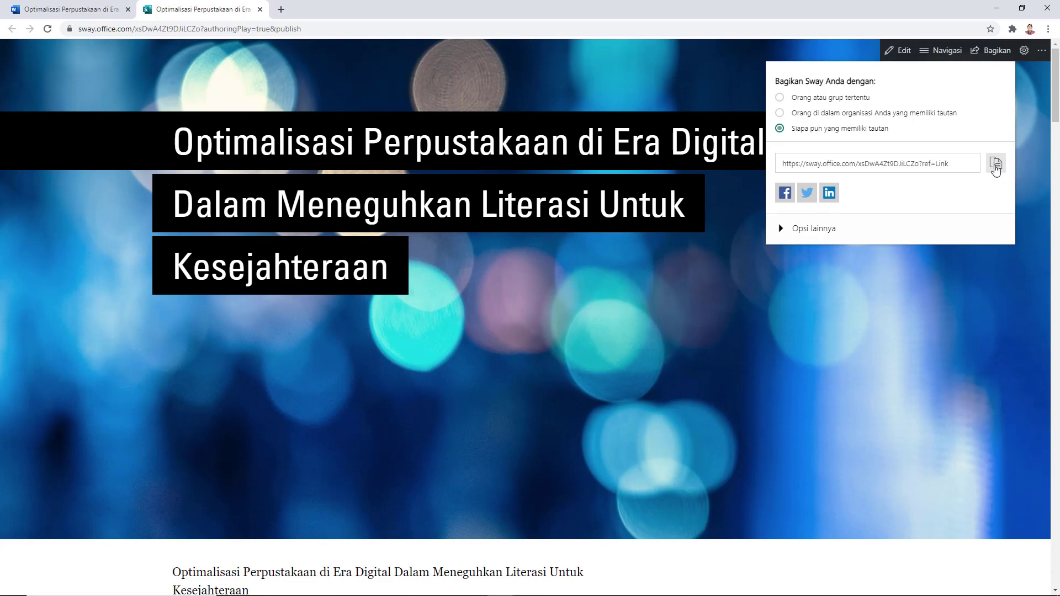
Copy the Sway share link and test it in a new tab, then close that tab
{"action": "left_click", "coordinate": [996, 165]}
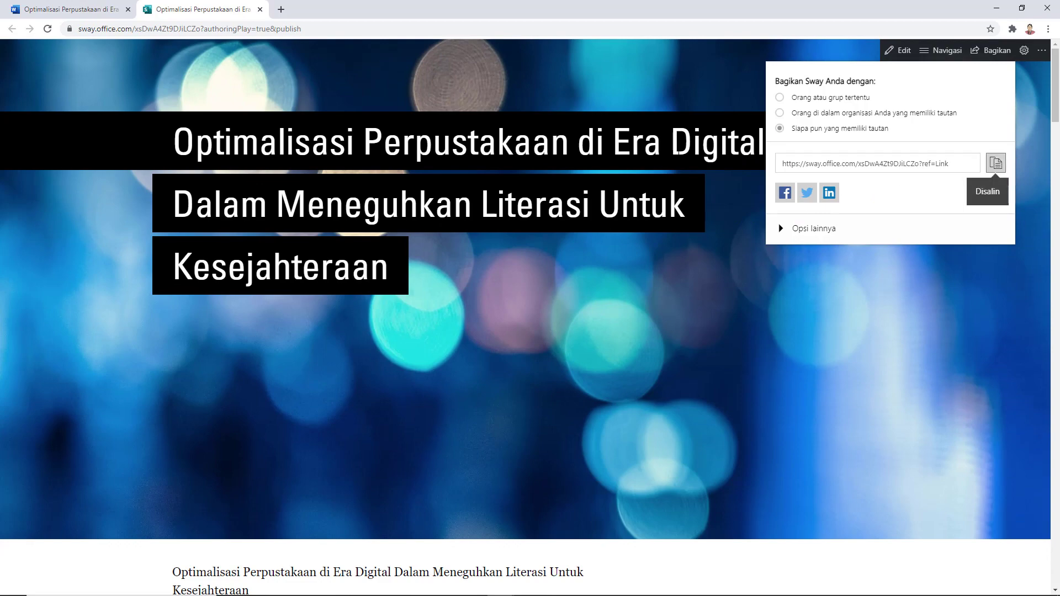
{"action": "left_click", "coordinate": [281, 9]}
{"action": "key", "text": "ctrl+v"}
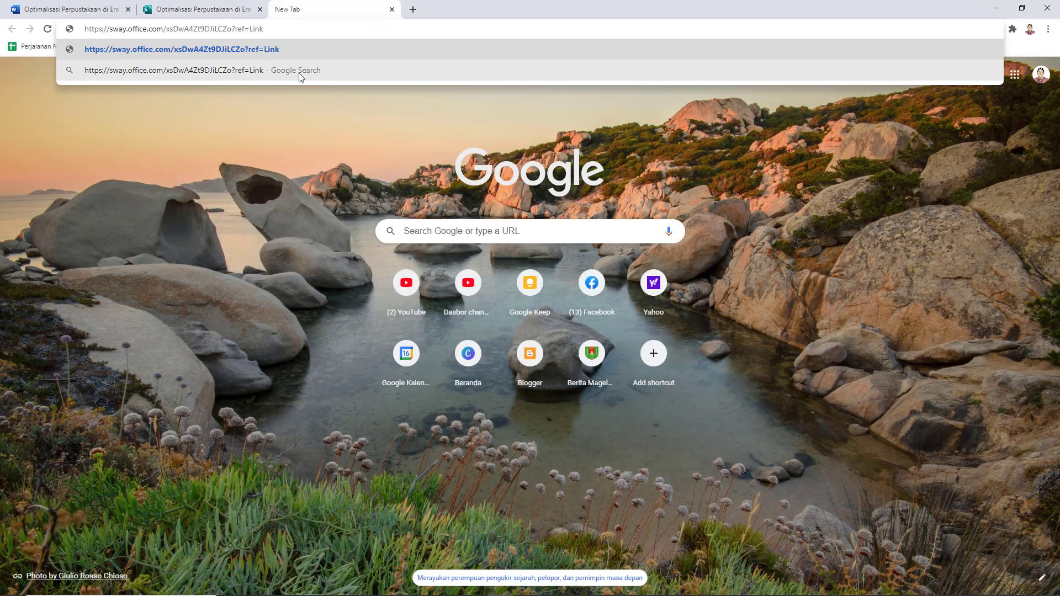
{"action": "left_click", "coordinate": [275, 49]}
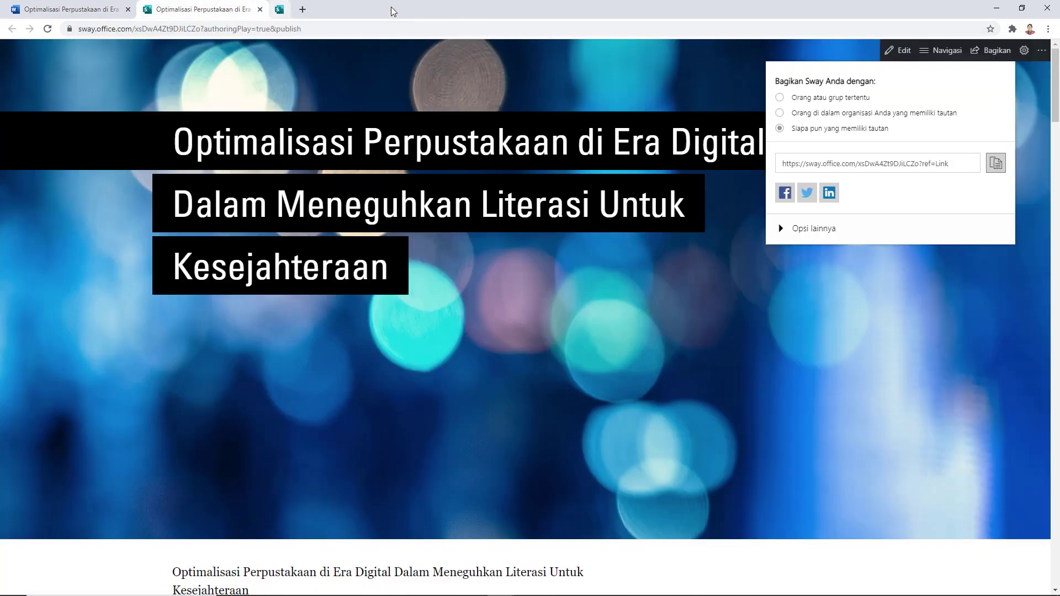
{"action": "left_click", "coordinate": [391, 10]}
Open the link in an incognito window and snap it to the right half
{"action": "key", "text": "ctrl+shift+n"}
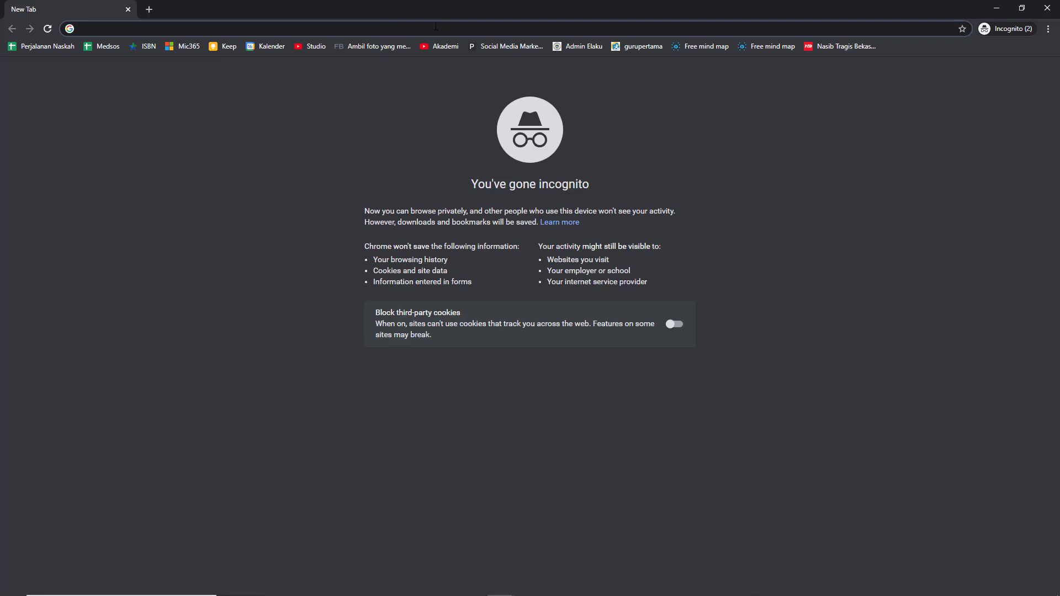
{"action": "key", "text": "ctrl+v"}
{"action": "key", "text": "Return"}
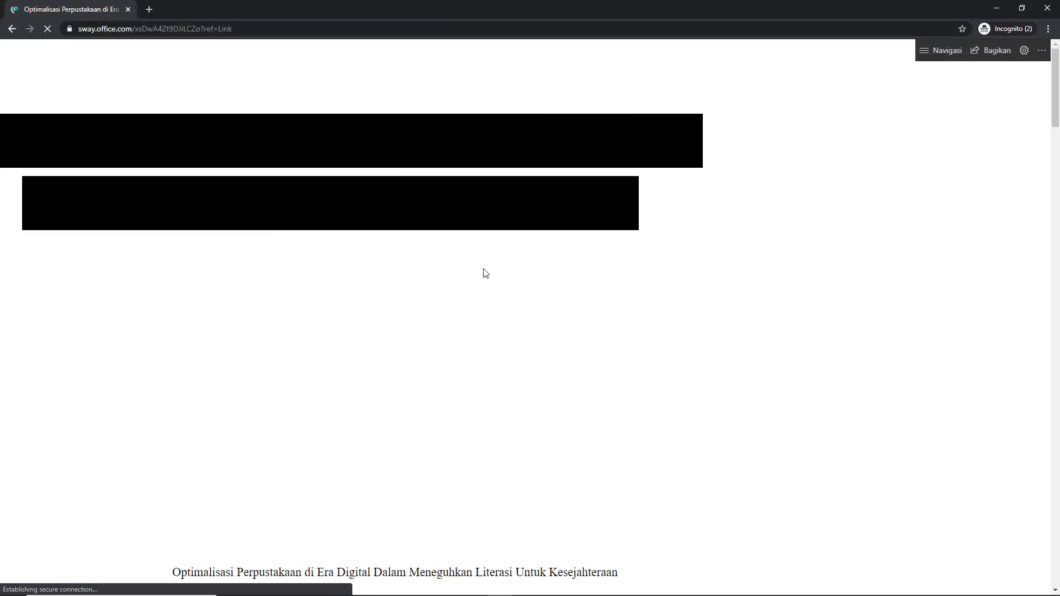
{"action": "scroll", "coordinate": [463, 295], "scroll_direction": "down", "scroll_amount": 5}
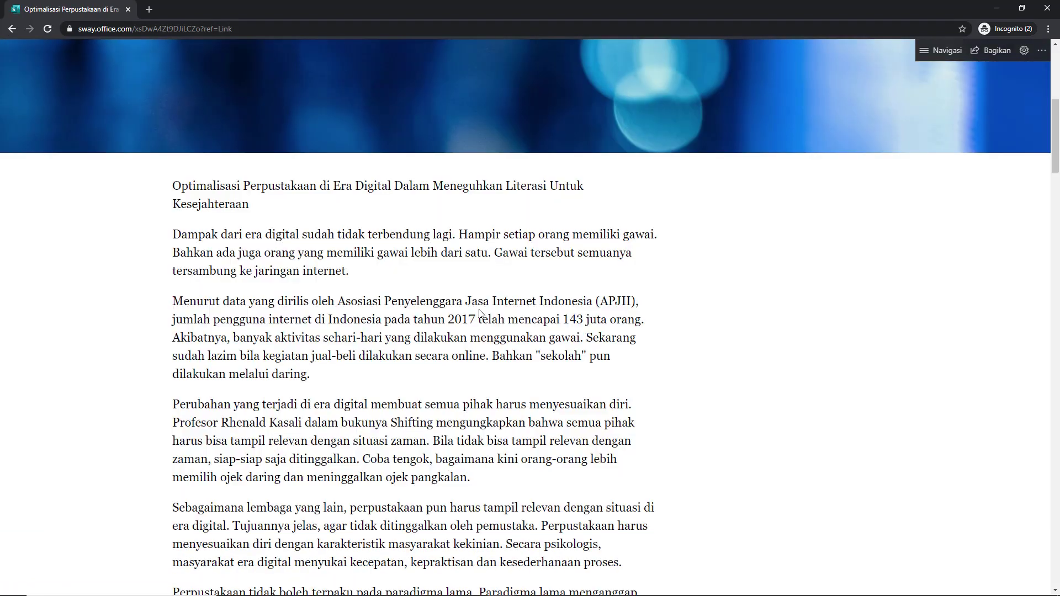
{"action": "scroll", "coordinate": [418, 288], "scroll_direction": "up", "scroll_amount": 4}
{"action": "scroll", "coordinate": [410, 299], "scroll_direction": "down", "scroll_amount": 4}
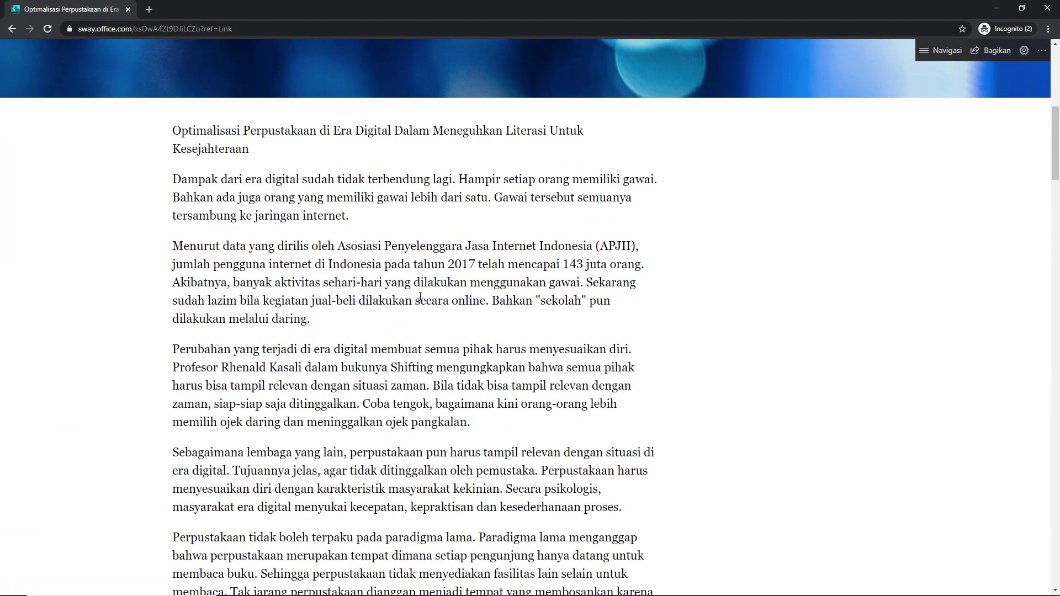
{"action": "key", "text": "super+Right"}
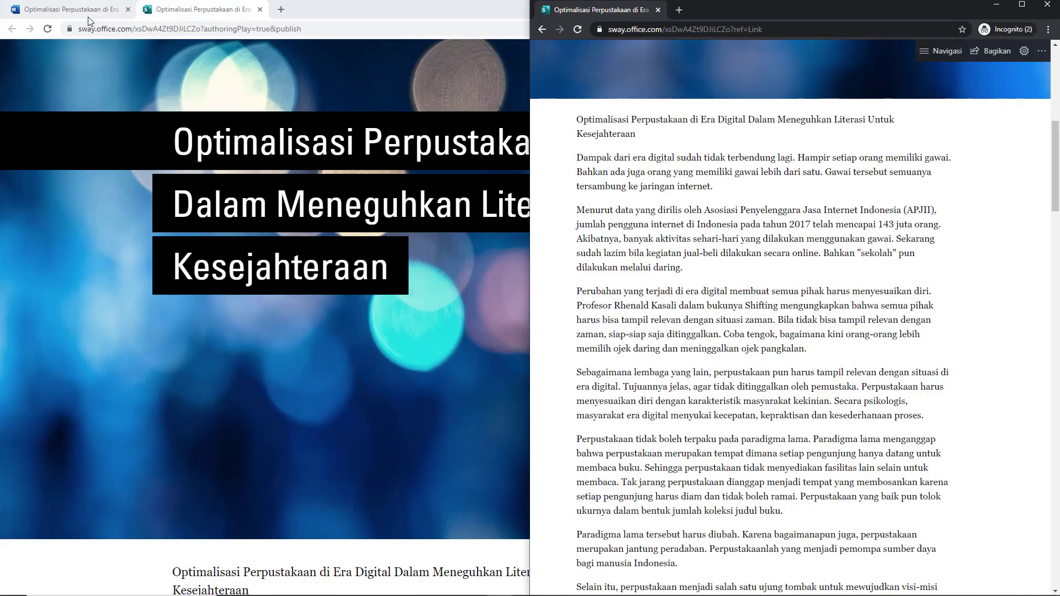
Scroll the shared Sway to its closing paragraph and show the Sway title page on the left
{"action": "left_click", "coordinate": [89, 19]}
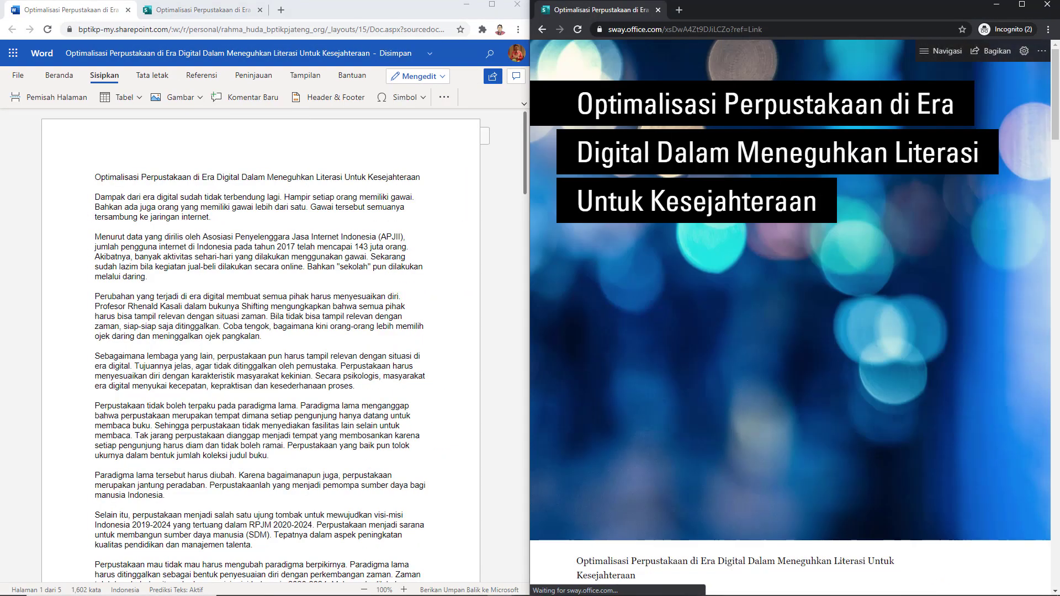
{"action": "scroll", "coordinate": [695, 299], "scroll_direction": "down", "scroll_amount": 3}
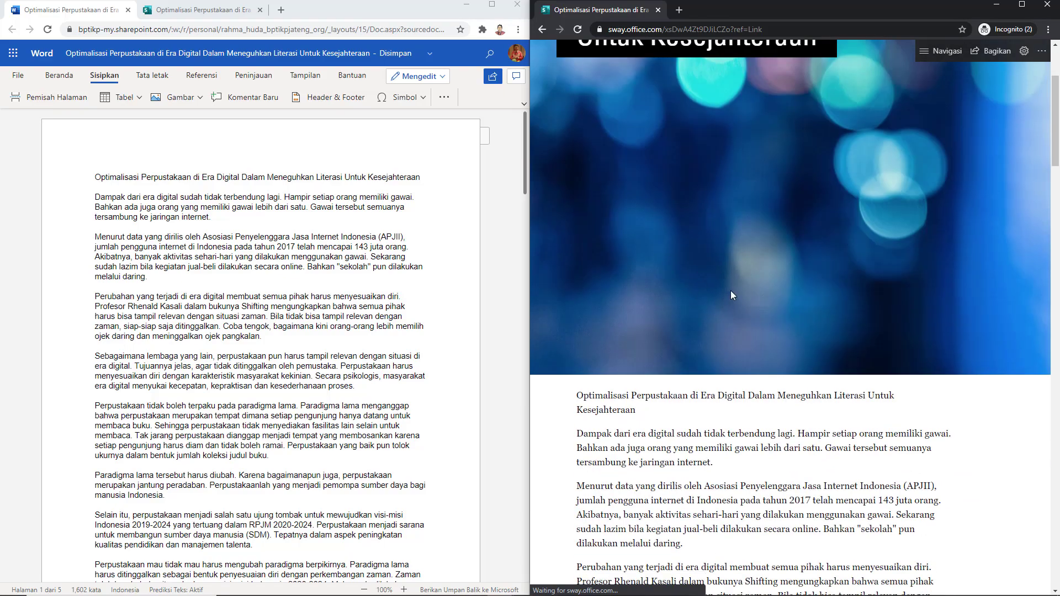
{"action": "scroll", "coordinate": [731, 290], "scroll_direction": "down", "scroll_amount": 5}
{"action": "scroll", "coordinate": [722, 338], "scroll_direction": "down", "scroll_amount": 5}
{"action": "scroll", "coordinate": [722, 338], "scroll_direction": "down", "scroll_amount": 5}
{"action": "scroll", "coordinate": [729, 338], "scroll_direction": "down", "scroll_amount": 5}
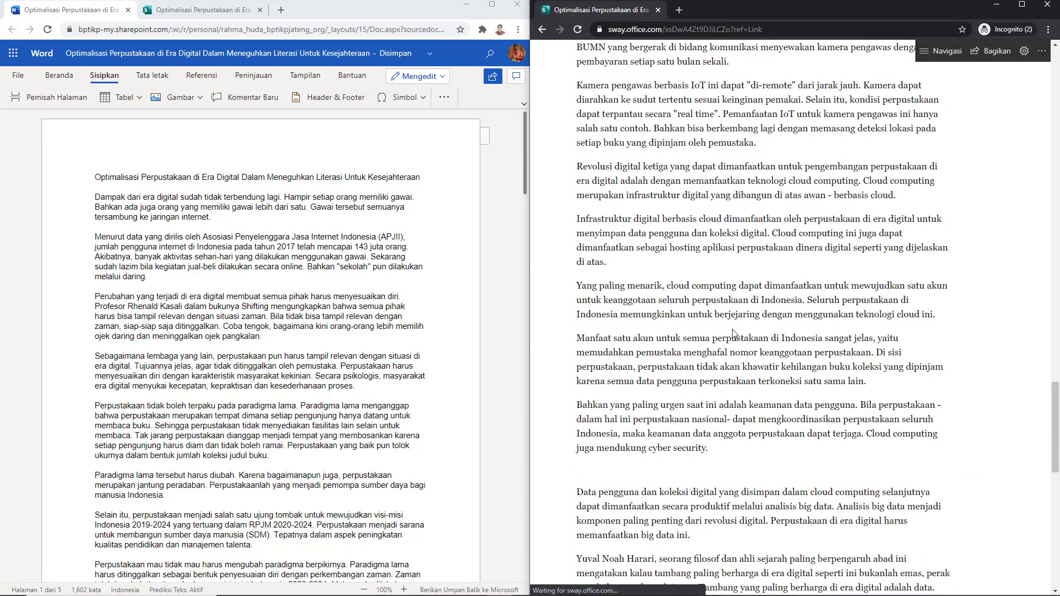
{"action": "scroll", "coordinate": [737, 338], "scroll_direction": "down", "scroll_amount": 3}
{"action": "scroll", "coordinate": [736, 338], "scroll_direction": "down", "scroll_amount": 3}
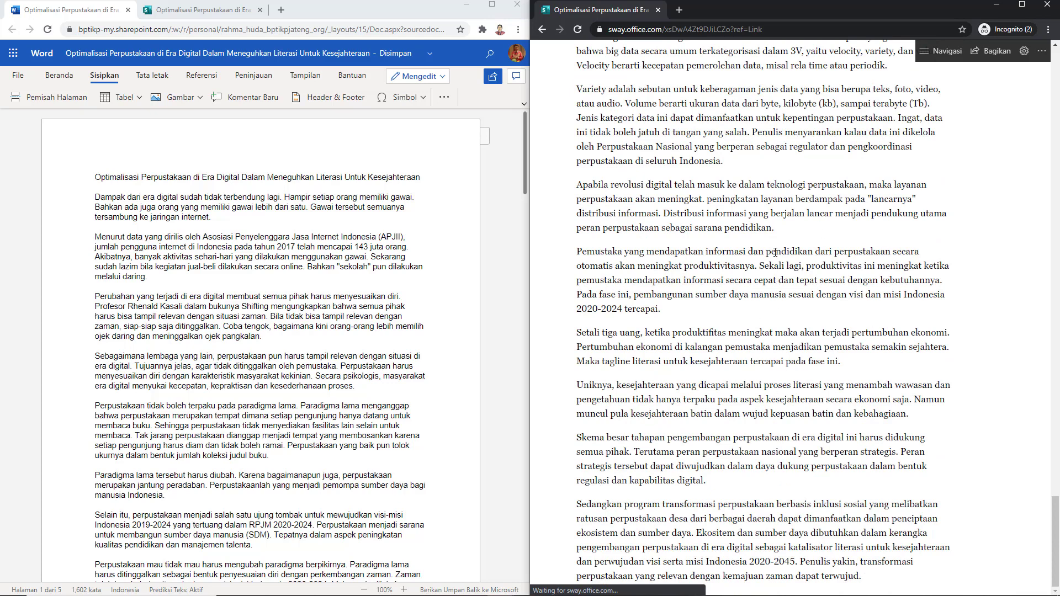
{"action": "left_click", "coordinate": [199, 9]}
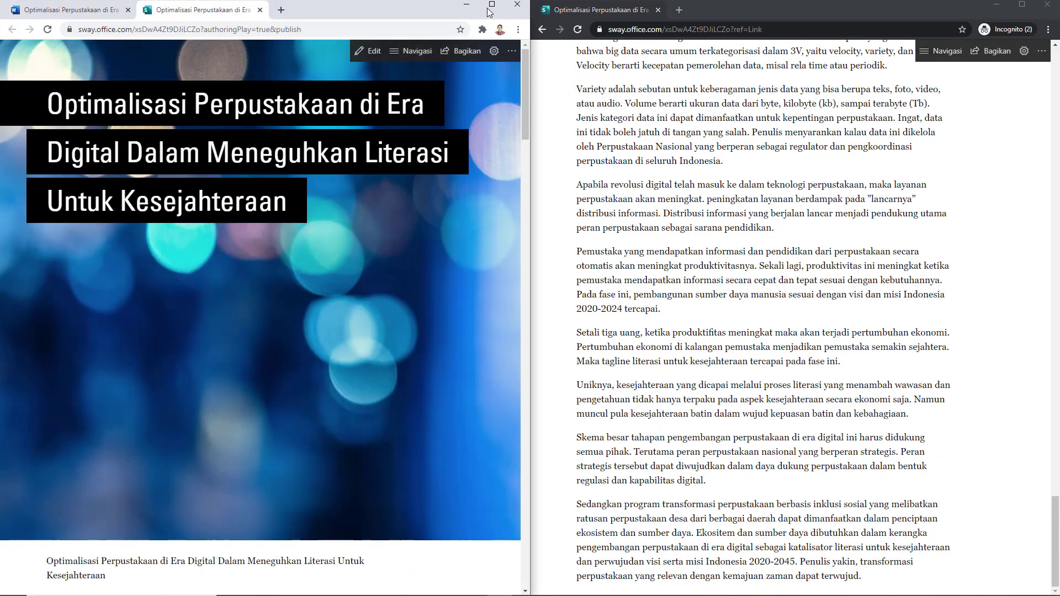
Maximize the Sway window and switch it into Edit mode
{"action": "left_click", "coordinate": [490, 7]}
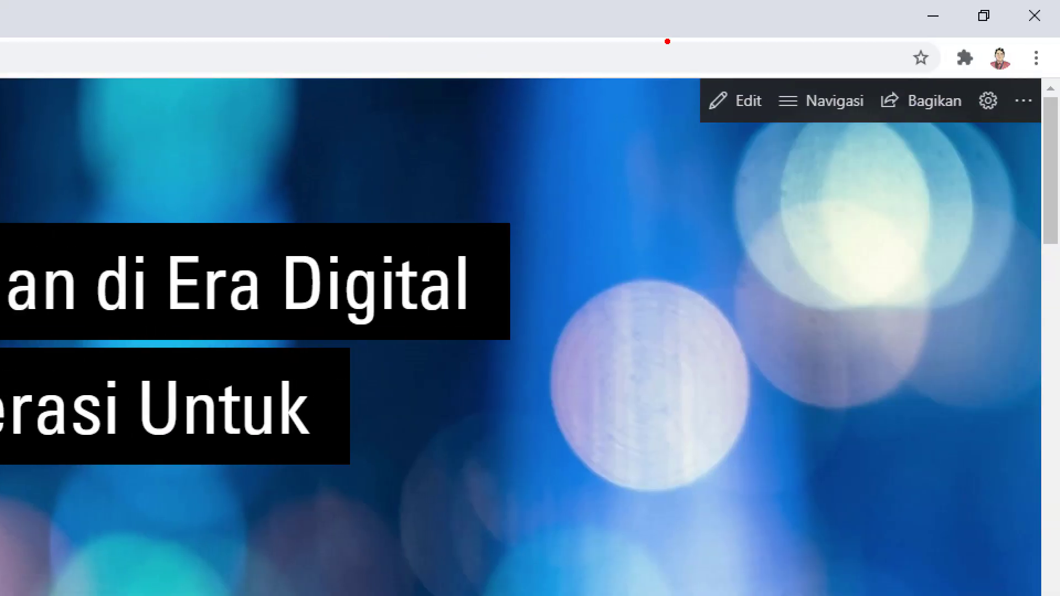
{"action": "mouse_move", "coordinate": [668, 41]}
{"action": "left_mouse_down"}
{"action": "mouse_move", "coordinate": [829, 172]}
{"action": "mouse_move", "coordinate": [634, 34]}
{"action": "left_mouse_up"}
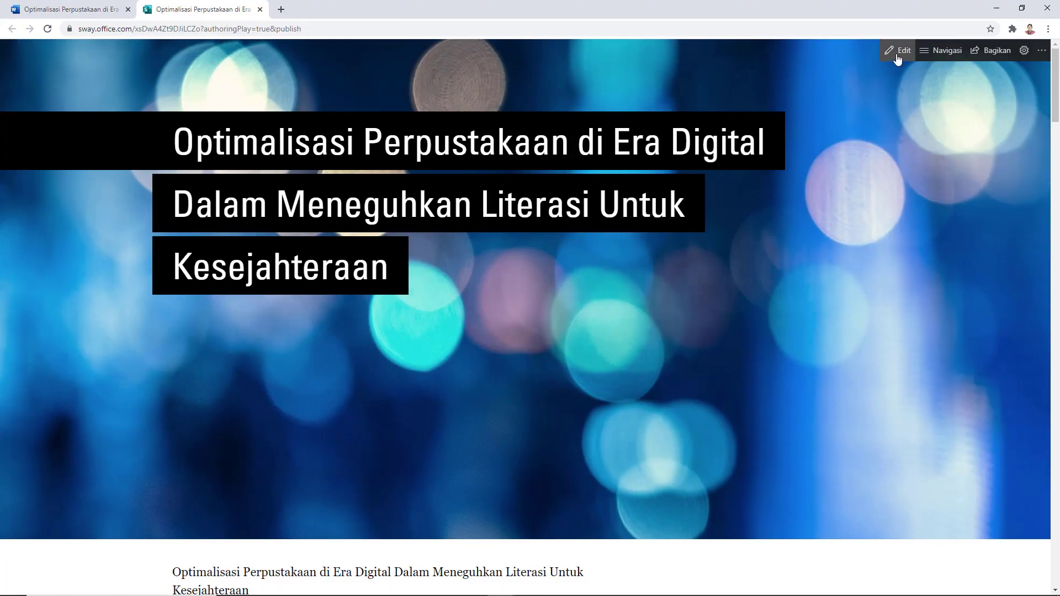
{"action": "left_click", "coordinate": [898, 51]}
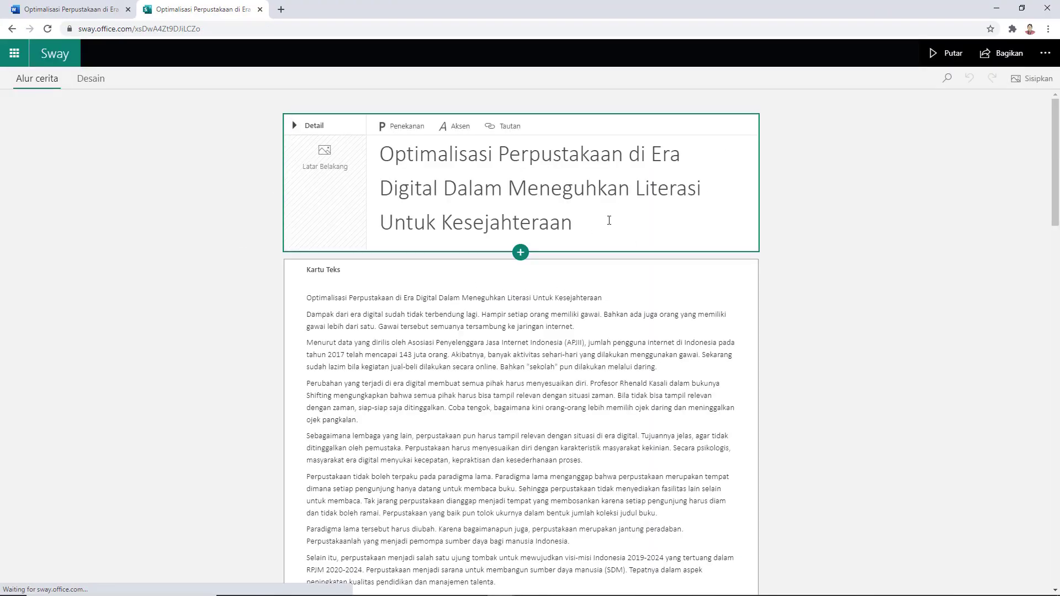
{"action": "scroll", "coordinate": [492, 410], "scroll_direction": "down", "scroll_amount": 10}
{"action": "scroll", "coordinate": [492, 410], "scroll_direction": "down", "scroll_amount": 10}
{"action": "scroll", "coordinate": [492, 410], "scroll_direction": "up", "scroll_amount": 5}
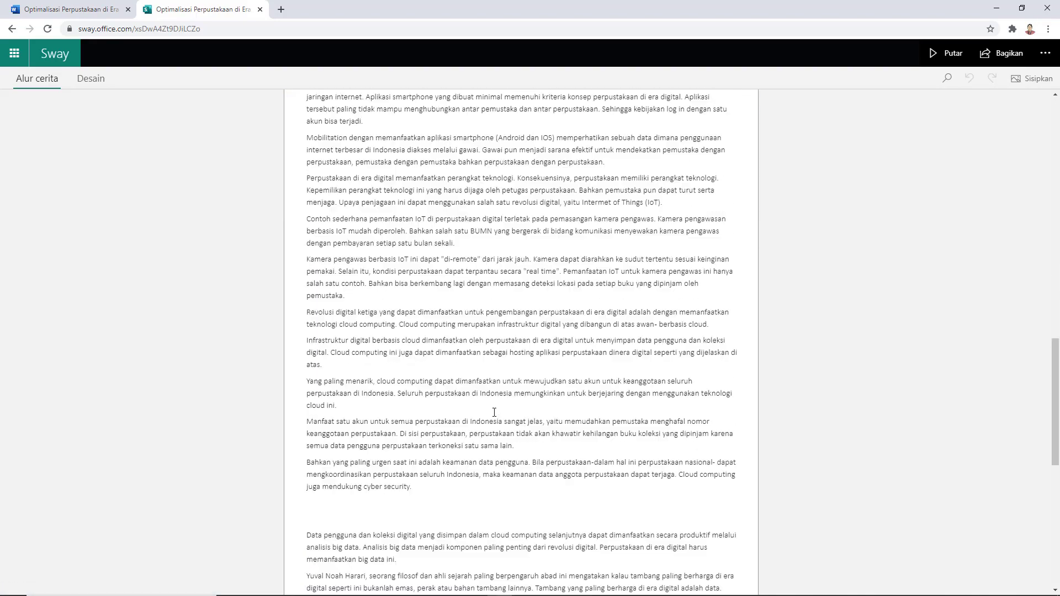
{"action": "scroll", "coordinate": [492, 410], "scroll_direction": "up", "scroll_amount": 5}
{"action": "scroll", "coordinate": [492, 409], "scroll_direction": "up", "scroll_amount": 10}
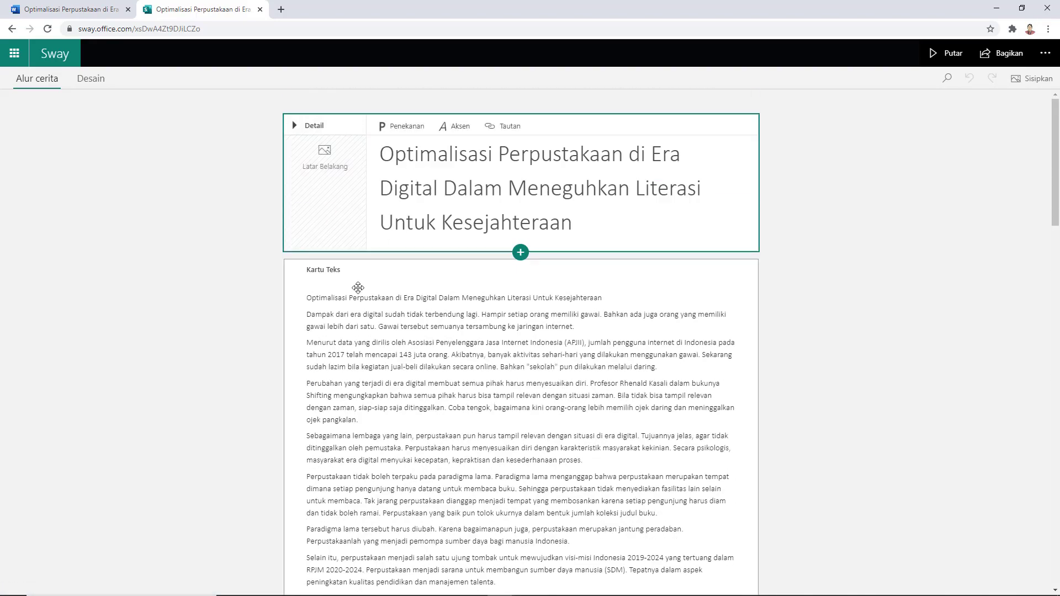
Place the cursor in the Kartu Teks card holding the article body
{"action": "left_click", "coordinate": [349, 298]}
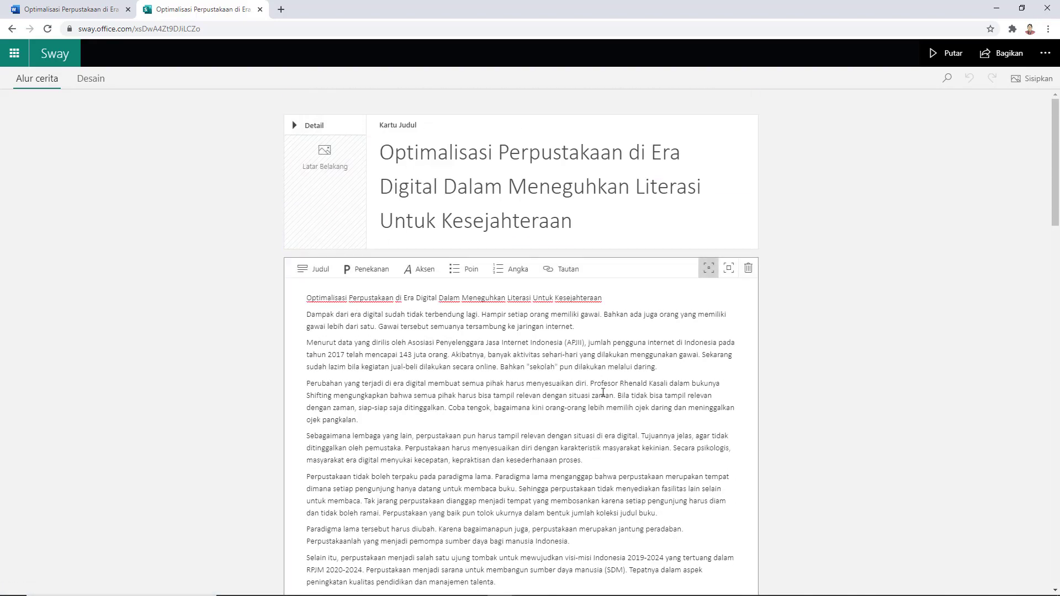
{"action": "scroll", "coordinate": [563, 392], "scroll_direction": "down", "scroll_amount": 5}
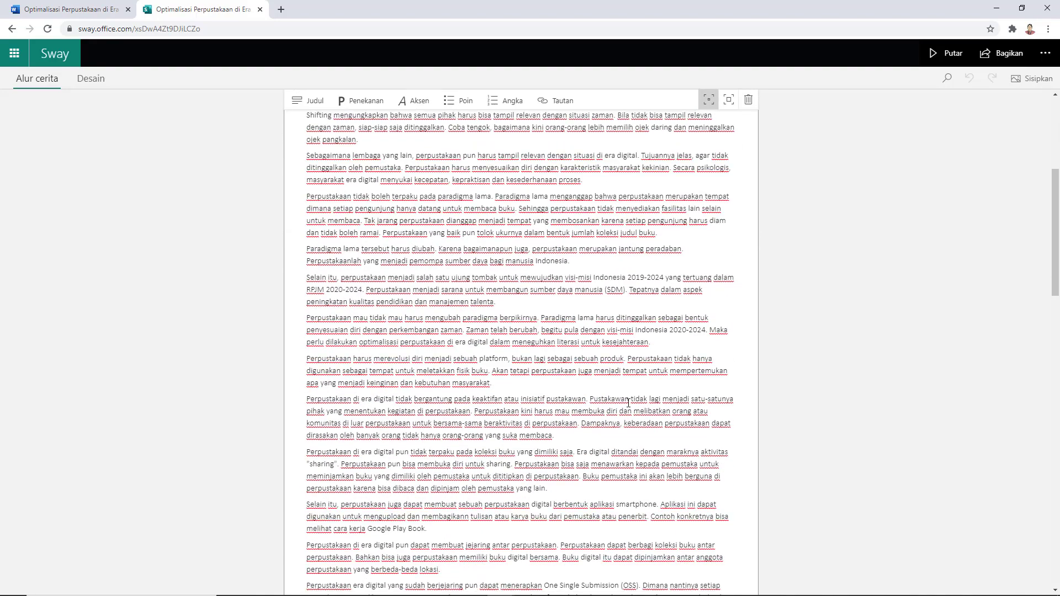
{"action": "scroll", "coordinate": [563, 392], "scroll_direction": "down", "scroll_amount": 3}
{"action": "scroll", "coordinate": [563, 392], "scroll_direction": "up", "scroll_amount": 10}
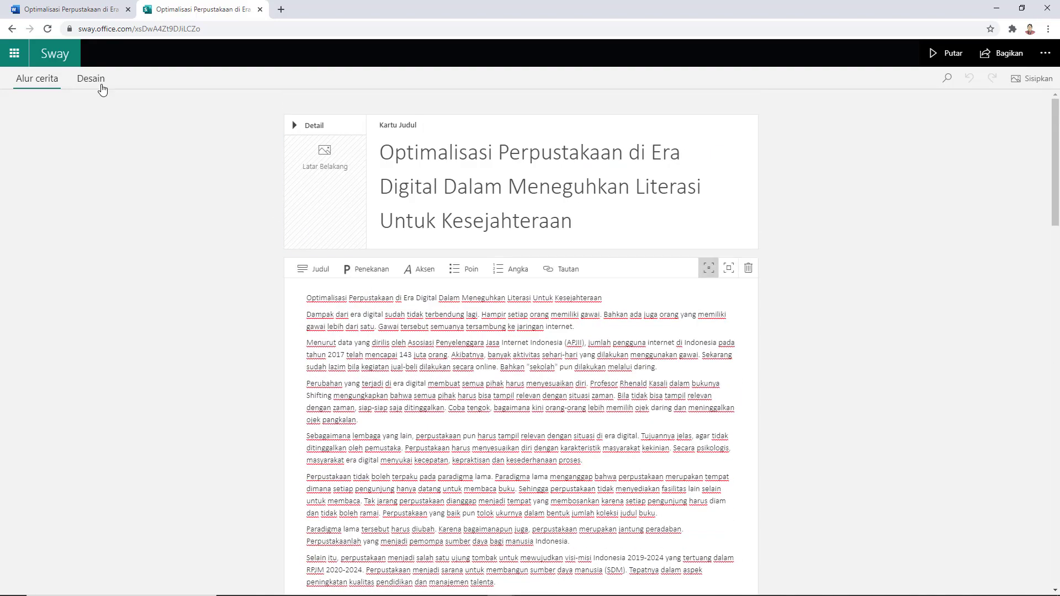
Switch the Sway to its Desain preview
{"action": "left_click", "coordinate": [100, 83]}
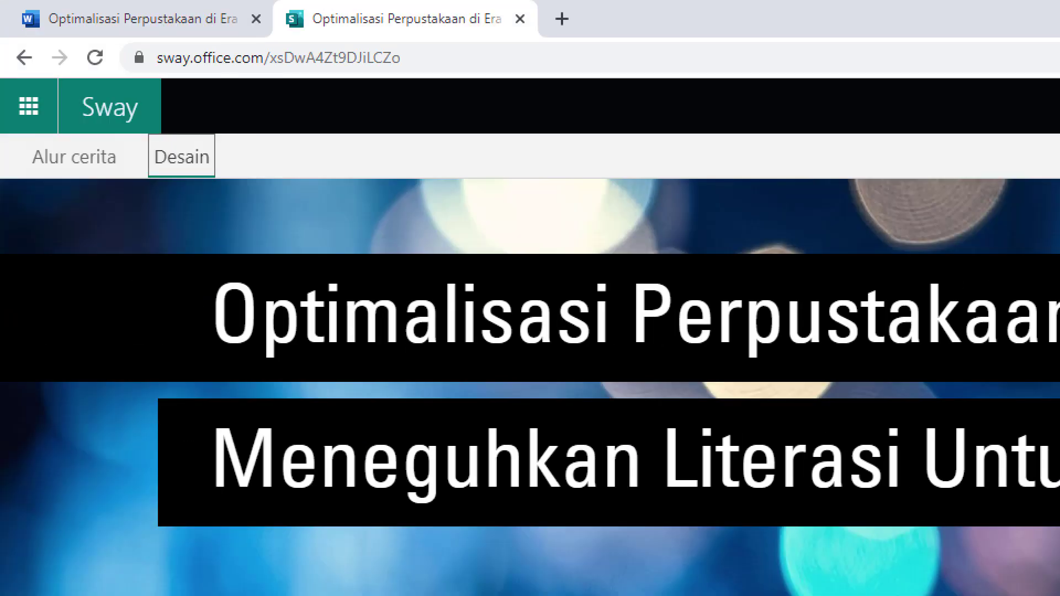
{"action": "mouse_move", "coordinate": [116, 141]}
{"action": "left_mouse_down"}
{"action": "mouse_move", "coordinate": [290, 138]}
{"action": "mouse_move", "coordinate": [77, 107]}
{"action": "left_mouse_up"}
{"action": "left_click_drag", "start_coordinate": [469, 168], "coordinate": [1057, 114]}
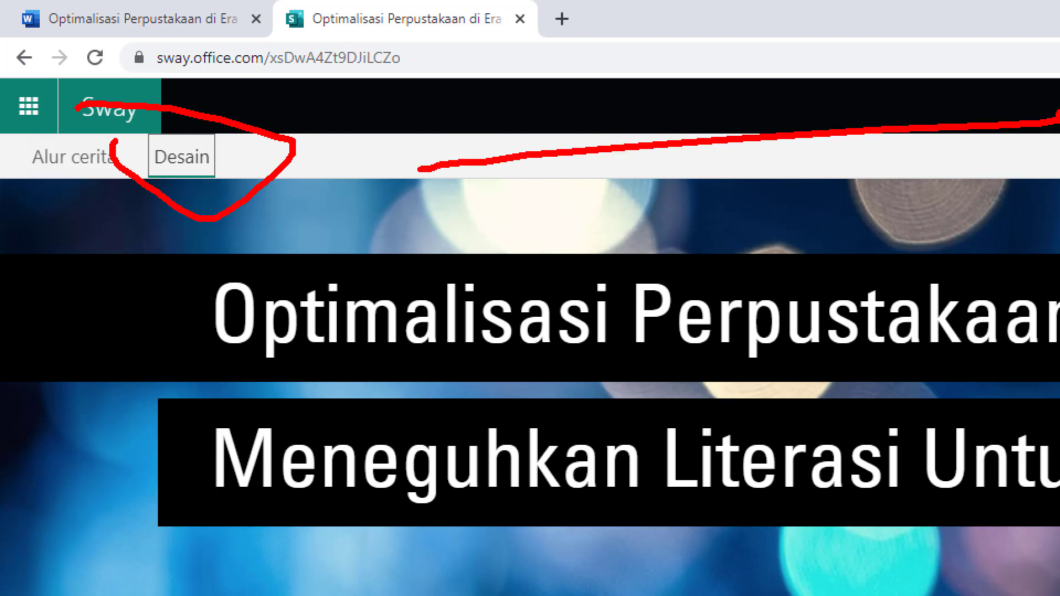
{"action": "mouse_move", "coordinate": [966, 111]}
{"action": "left_mouse_down"}
{"action": "mouse_move", "coordinate": [1001, 163]}
{"action": "mouse_move", "coordinate": [965, 115]}
{"action": "left_mouse_up"}
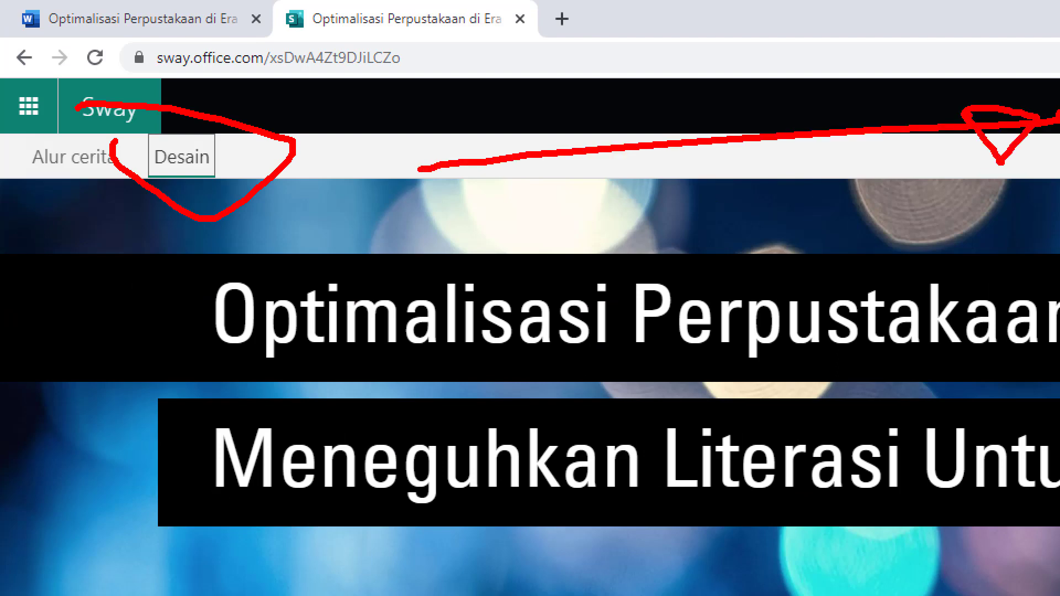
{"action": "key", "text": "Escape"}
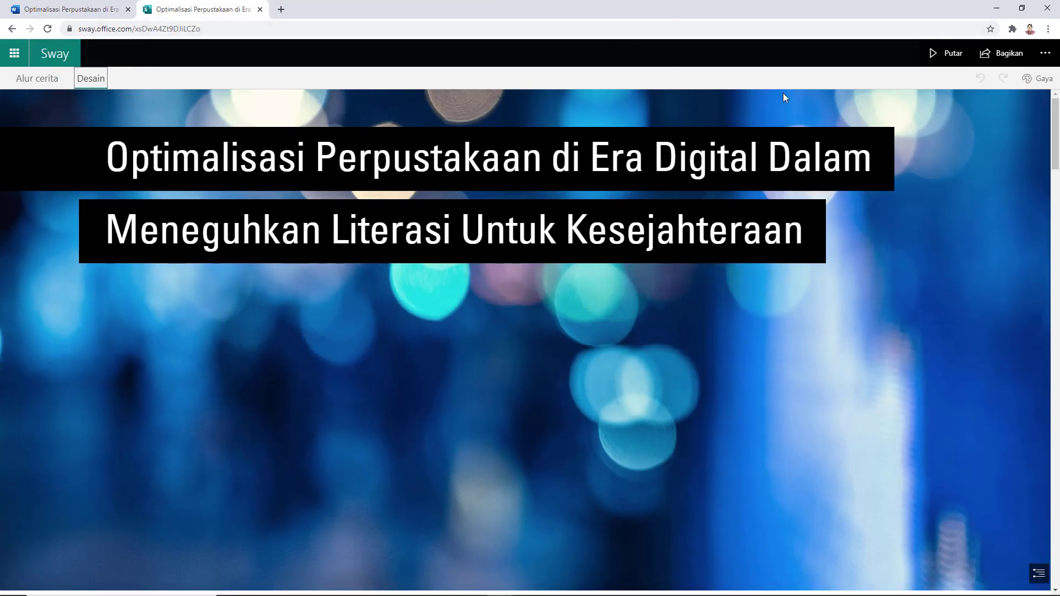
{"action": "key", "text": "ctrl+1"}
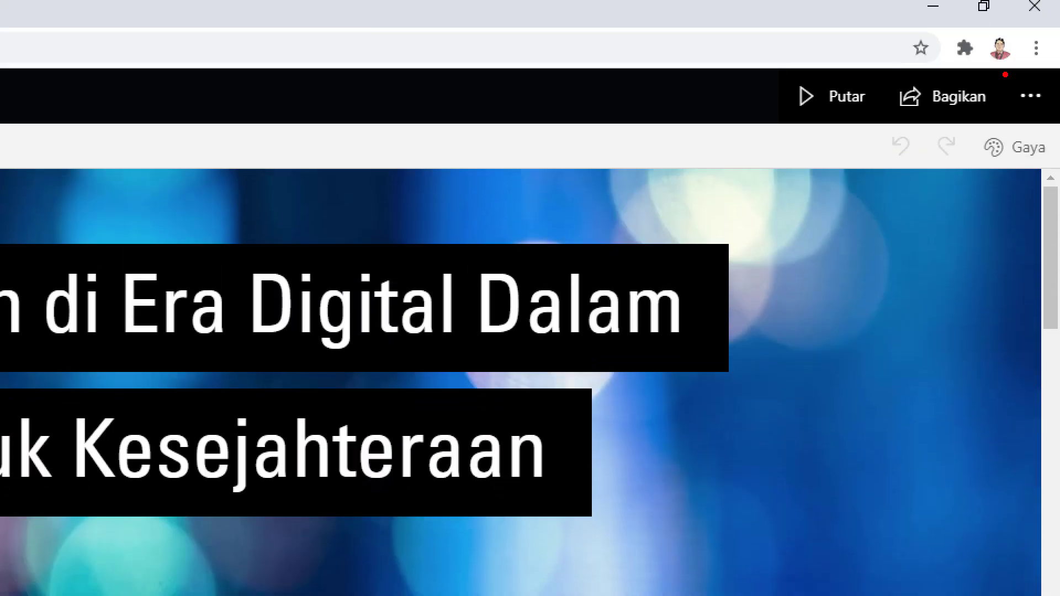
{"action": "left_click_drag", "start_coordinate": [985, 114], "coordinate": [978, 124]}
{"action": "key", "text": "Escape"}
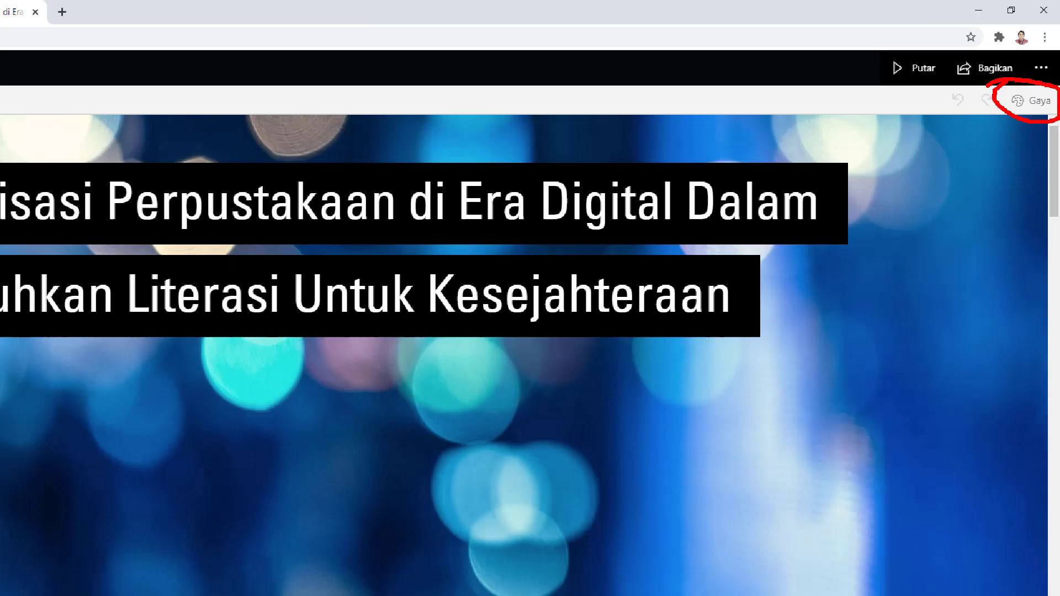
Open the Gaya pane listing layouts and themes, with Vertikal currently applied
{"action": "left_click", "coordinate": [1037, 79]}
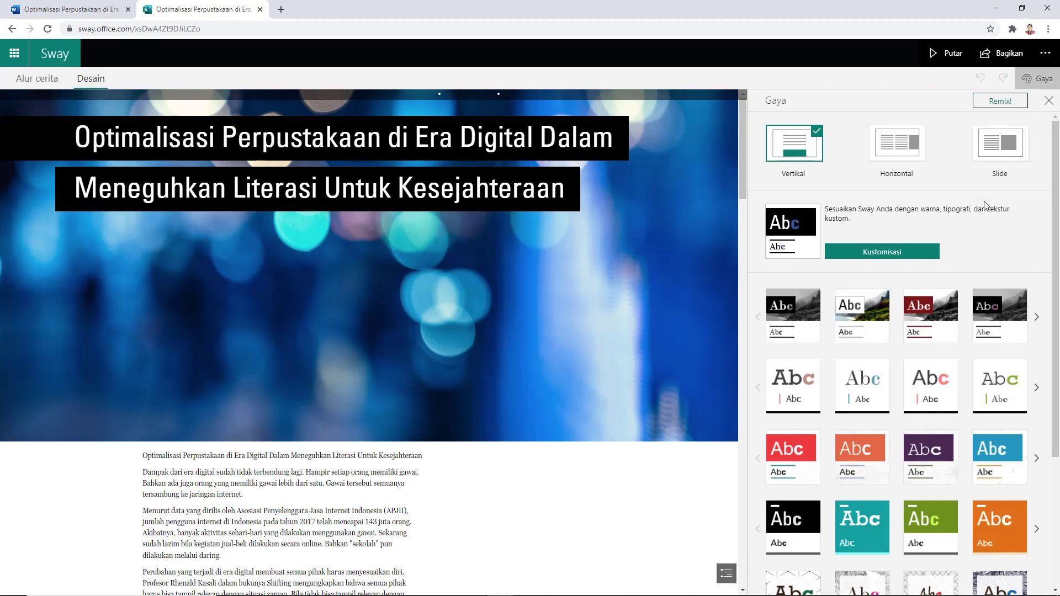
{"action": "key", "text": "ctrl+1"}
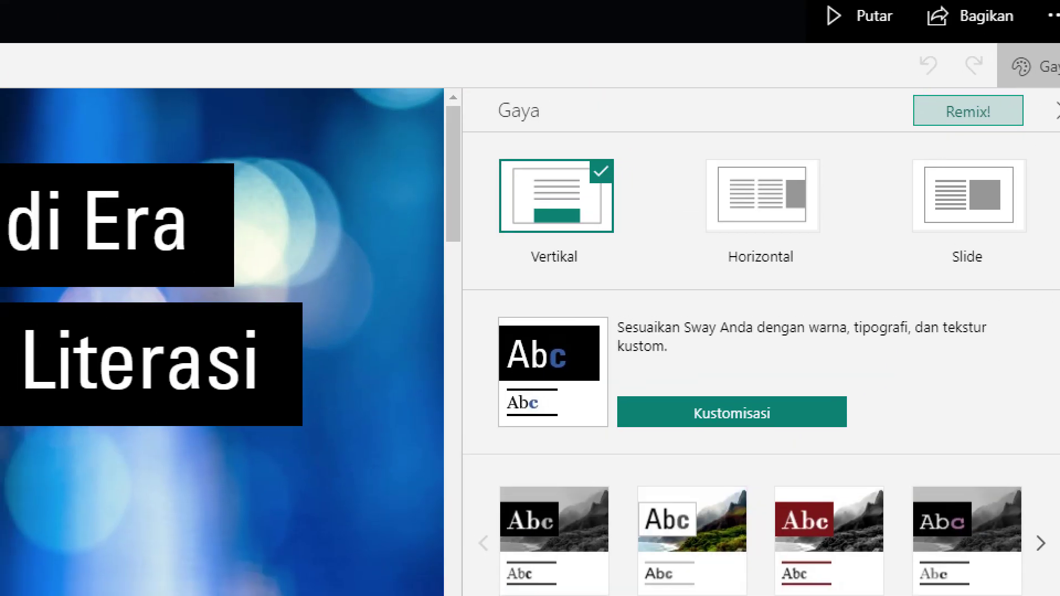
{"action": "left_click_drag", "start_coordinate": [856, 75], "coordinate": [807, 77]}
{"action": "key", "text": "Escape"}
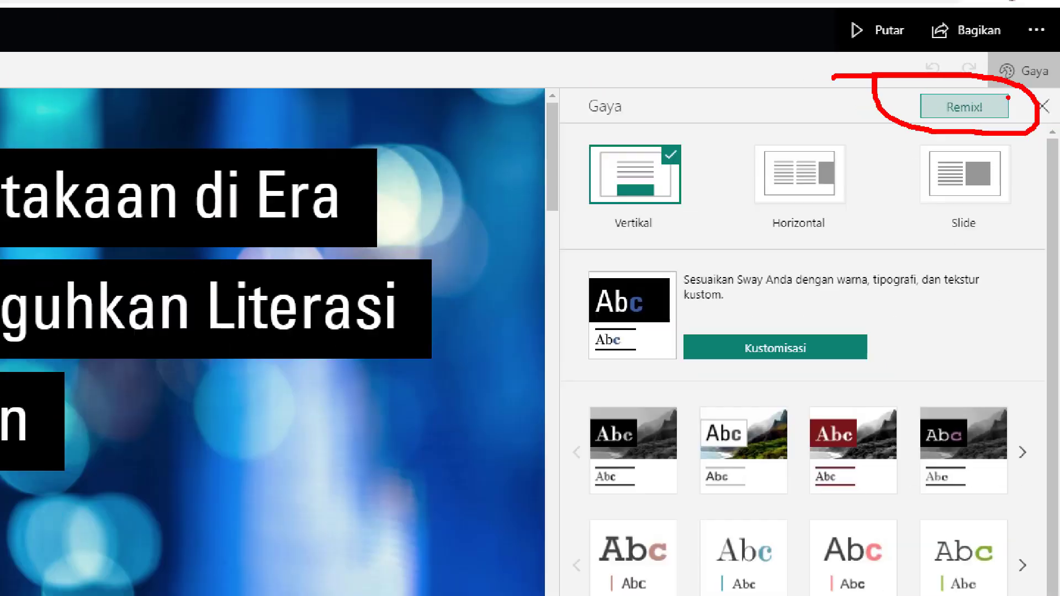
Remix the Sway design twice, scrolling through each new design to review it
{"action": "left_click", "coordinate": [1006, 103]}
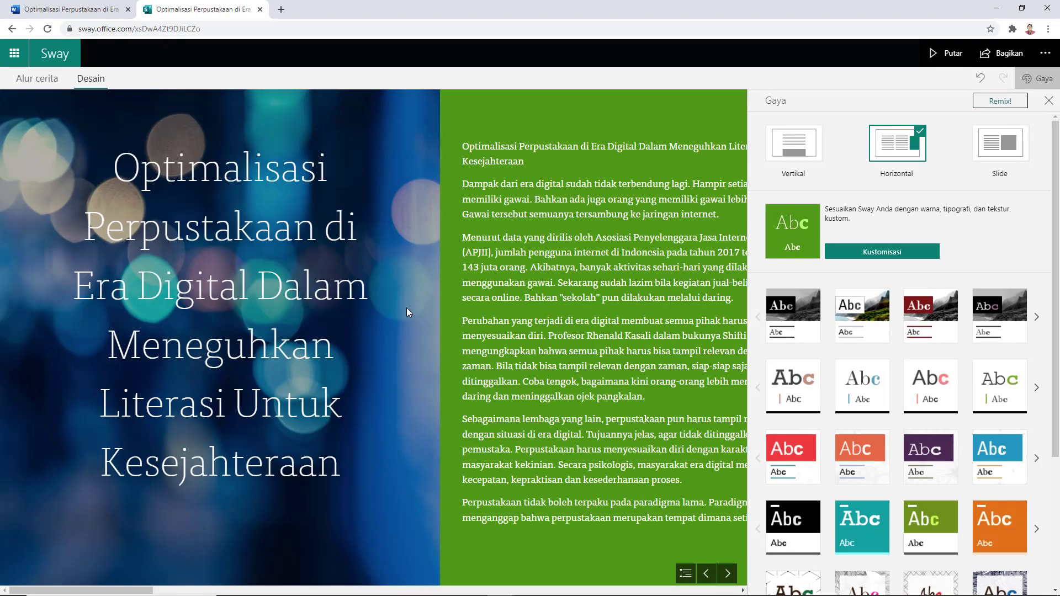
{"action": "scroll", "coordinate": [497, 326], "scroll_direction": "down", "scroll_amount": 5}
{"action": "scroll", "coordinate": [589, 346], "scroll_direction": "down", "scroll_amount": 3}
{"action": "scroll", "coordinate": [608, 359], "scroll_direction": "down", "scroll_amount": 3}
{"action": "scroll", "coordinate": [632, 370], "scroll_direction": "down", "scroll_amount": 3}
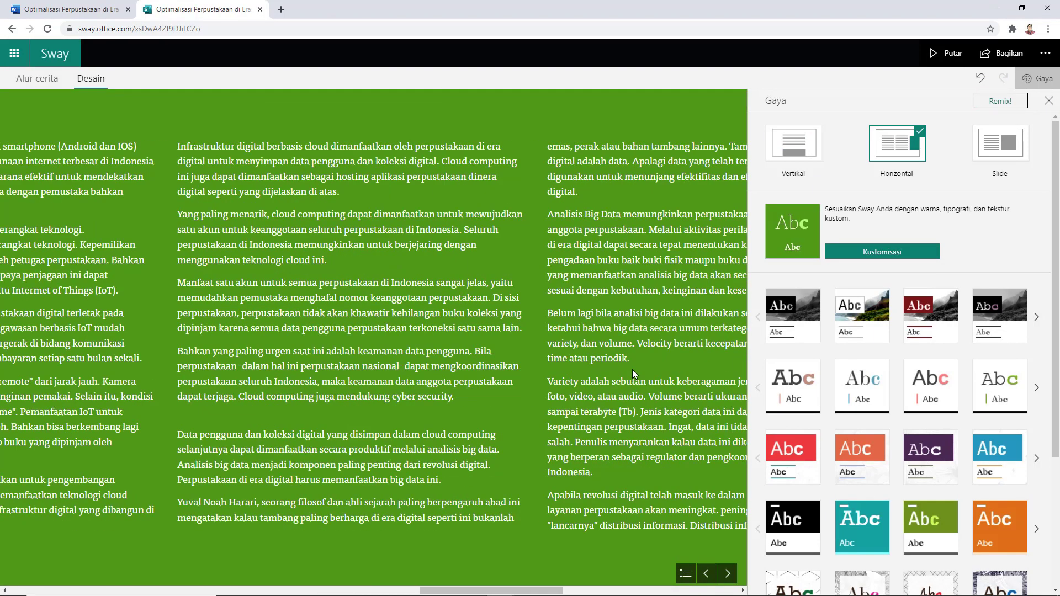
{"action": "left_click", "coordinate": [1000, 101]}
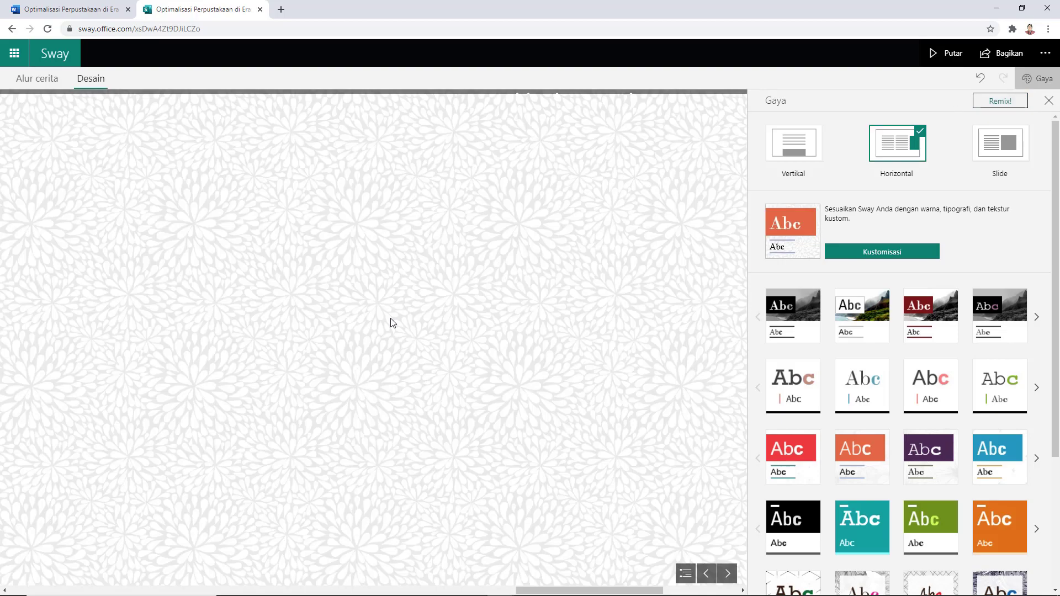
{"action": "scroll", "coordinate": [387, 343], "scroll_direction": "up", "scroll_amount": 3}
{"action": "scroll", "coordinate": [389, 353], "scroll_direction": "up", "scroll_amount": 3}
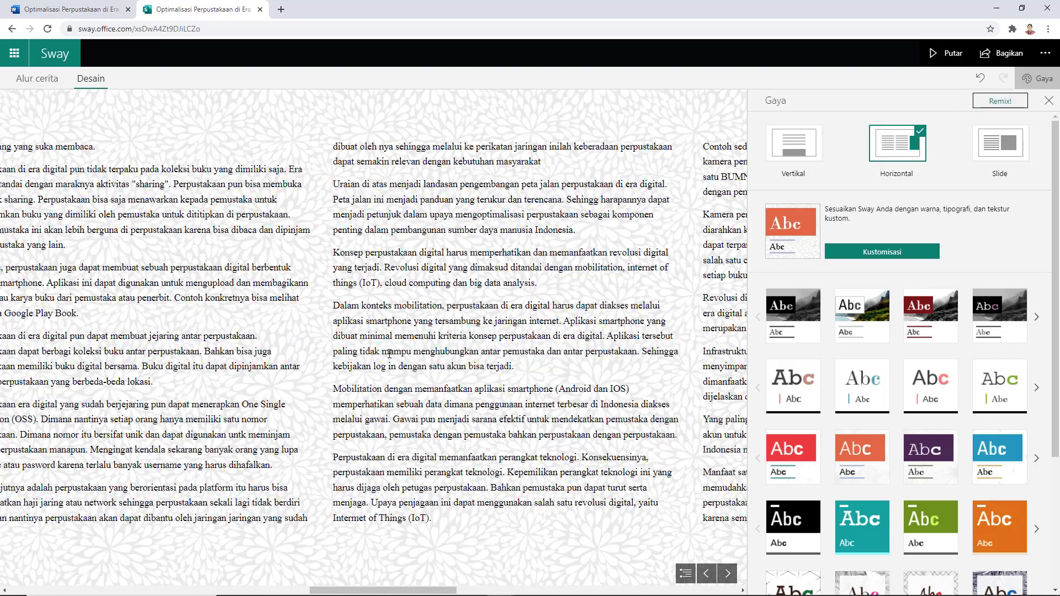
{"action": "scroll", "coordinate": [389, 354], "scroll_direction": "up", "scroll_amount": 5}
{"action": "scroll", "coordinate": [389, 353], "scroll_direction": "up", "scroll_amount": 3}
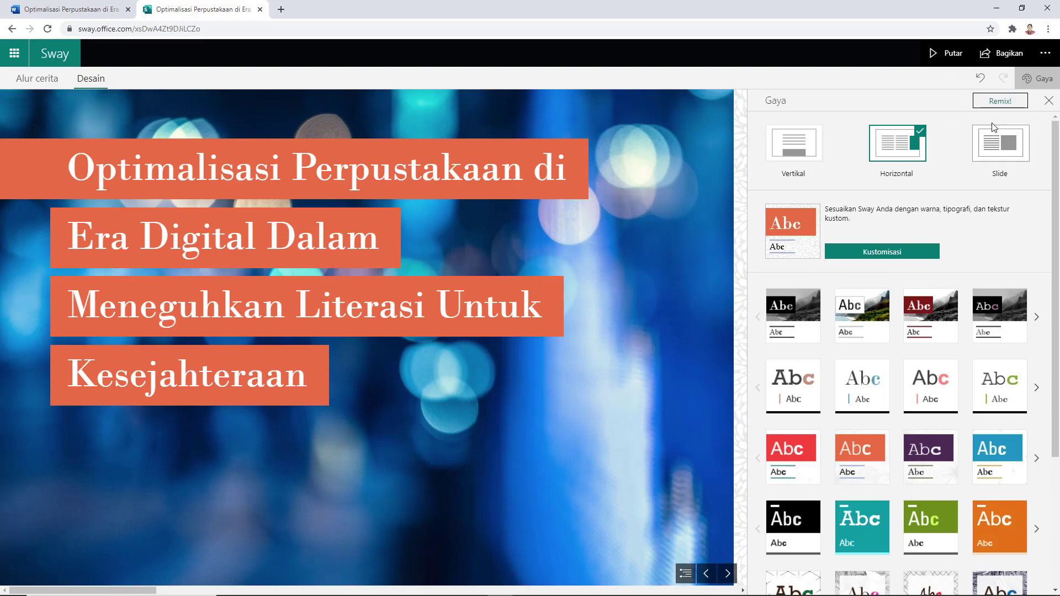
Remix once more to get the horizontal layout with white title boxes and black sans-serif text
{"action": "left_click", "coordinate": [1000, 101]}
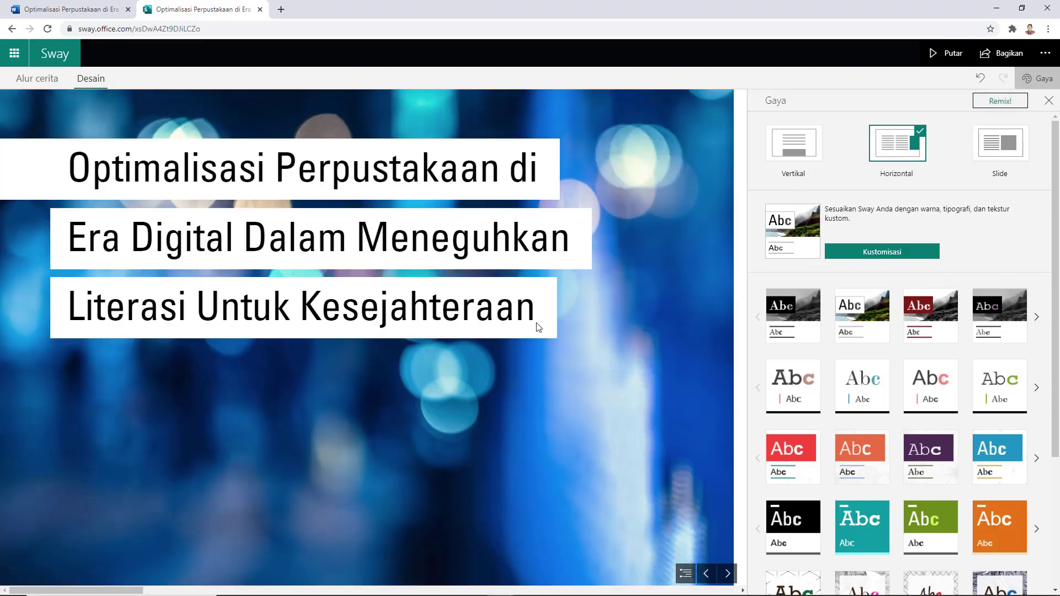
{"action": "scroll", "coordinate": [510, 372], "scroll_direction": "down", "scroll_amount": 3}
{"action": "scroll", "coordinate": [534, 373], "scroll_direction": "down", "scroll_amount": 3}
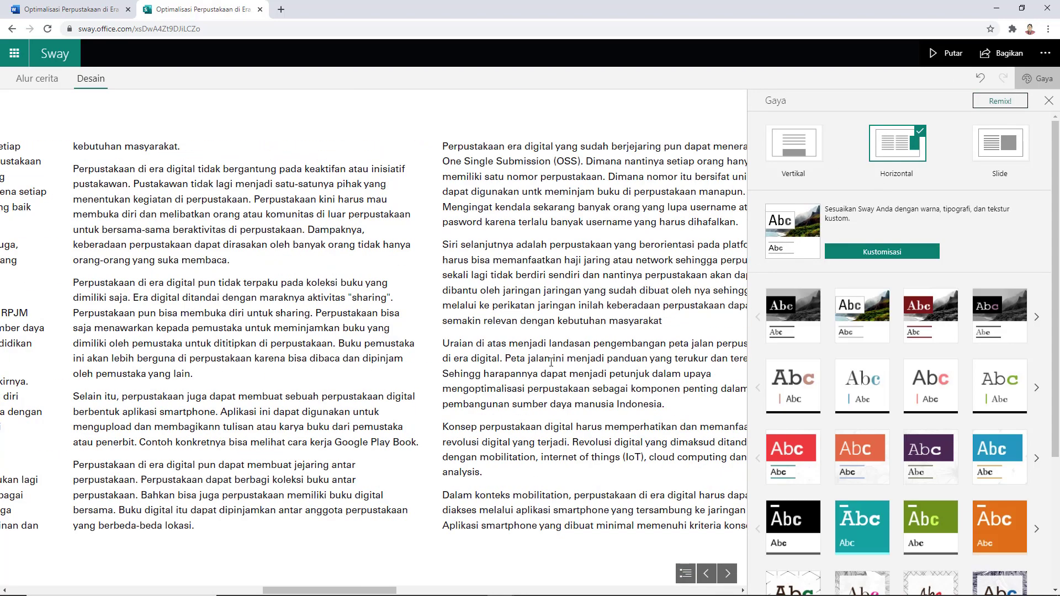
{"action": "scroll", "coordinate": [553, 381], "scroll_direction": "down", "scroll_amount": 3}
{"action": "scroll", "coordinate": [561, 385], "scroll_direction": "down", "scroll_amount": 3}
{"action": "scroll", "coordinate": [580, 381], "scroll_direction": "down", "scroll_amount": 3}
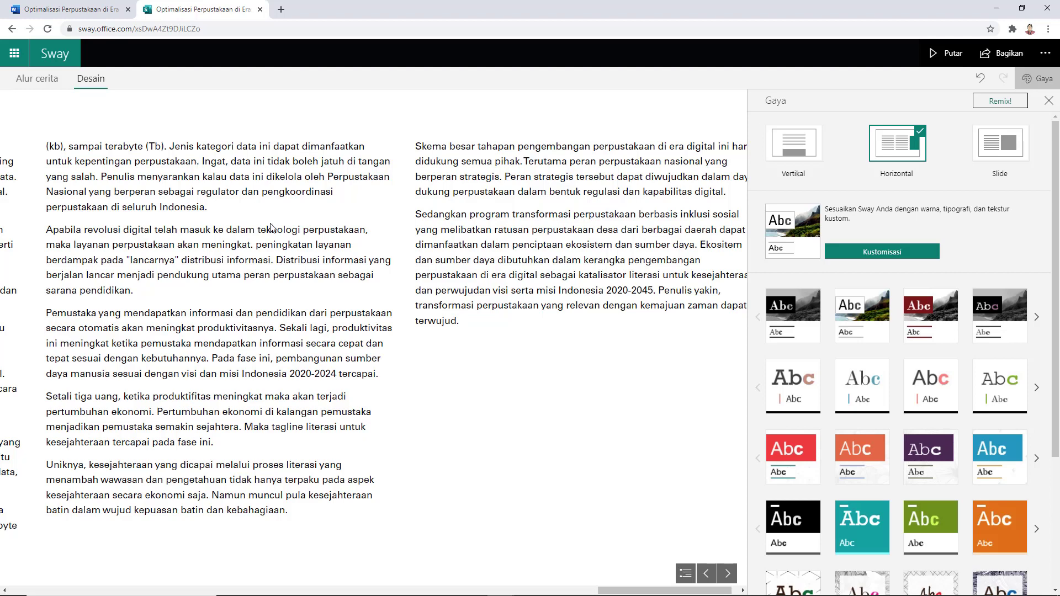
Return to the top of the Microsoft Word product page and show its free-trial options
{"action": "left_click", "coordinate": [83, 9]}
{"action": "left_click", "coordinate": [205, 10]}
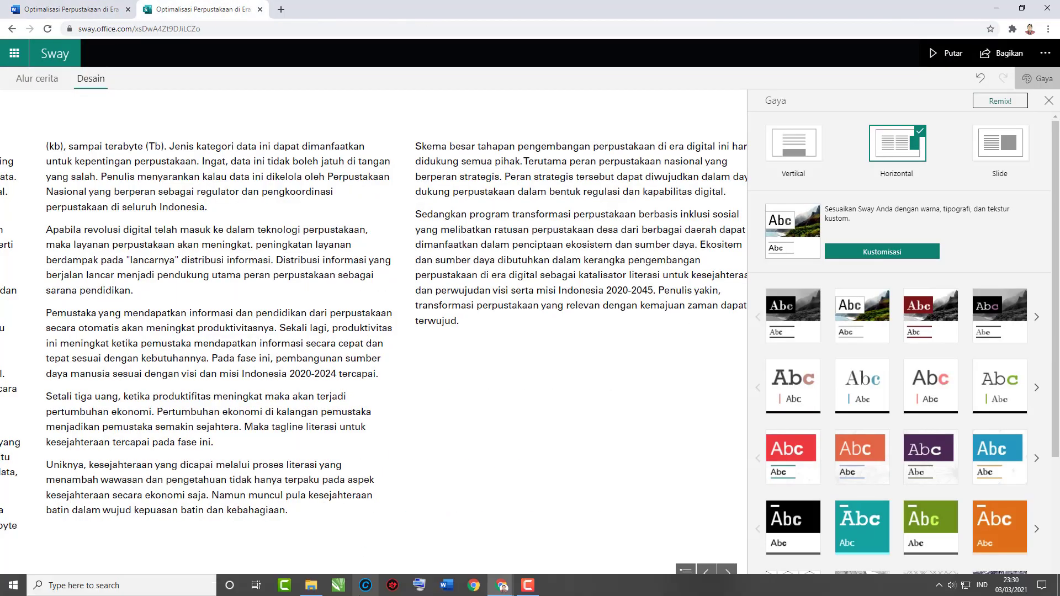
{"action": "mouse_move", "coordinate": [502, 585]}
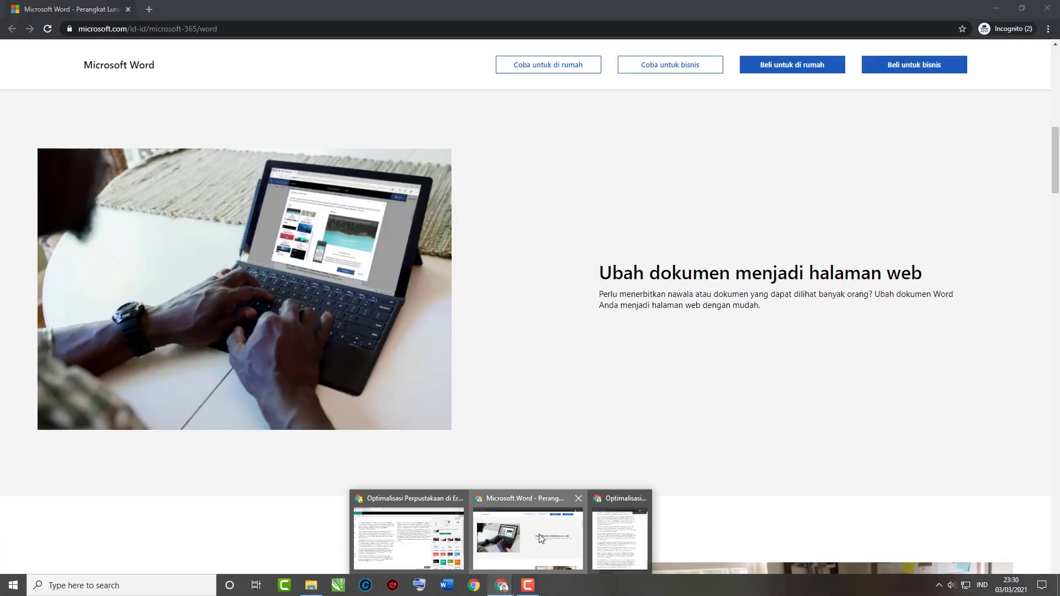
{"action": "left_click", "coordinate": [539, 535]}
{"action": "scroll", "coordinate": [463, 421], "scroll_direction": "up", "scroll_amount": 3}
{"action": "scroll", "coordinate": [459, 410], "scroll_direction": "up", "scroll_amount": 8}
{"action": "left_click", "coordinate": [348, 342]}
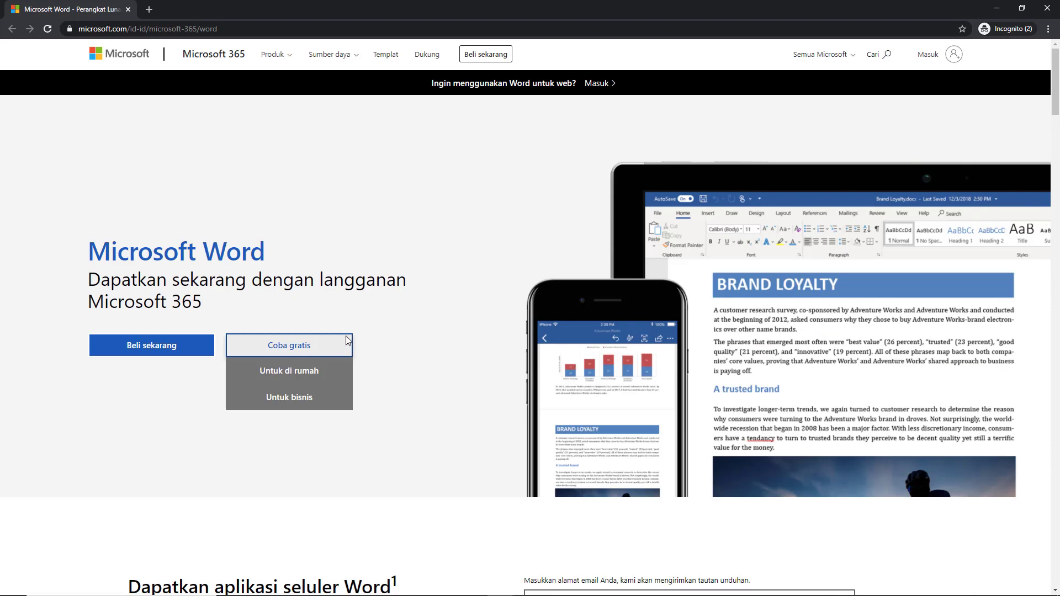